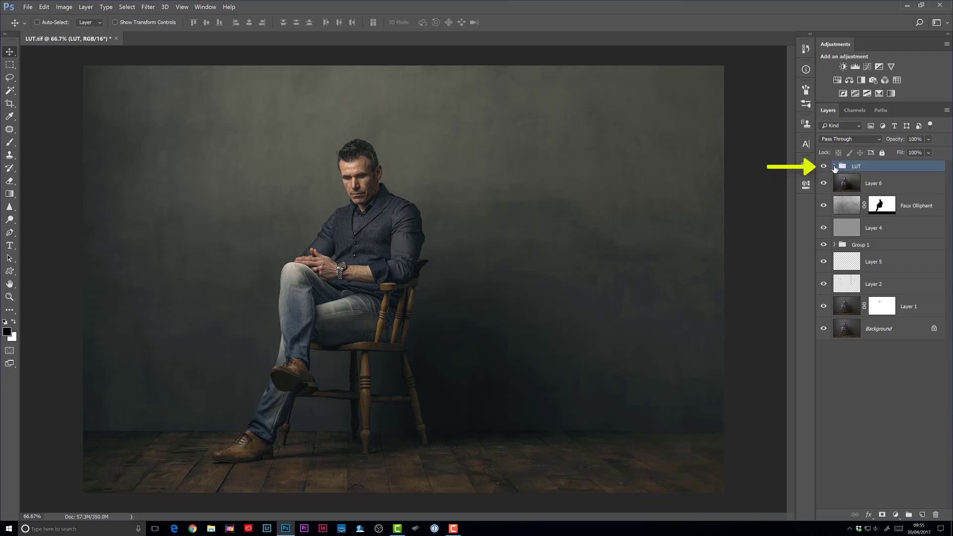
# - Expand and collapse the LUT group, toggling its grade off and on to compare
pyautogui.click(835, 167)
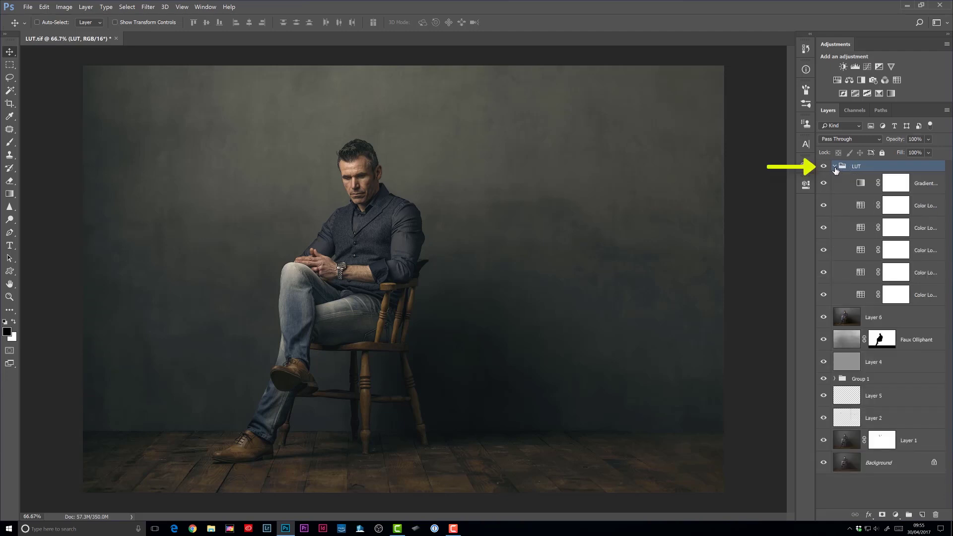
pyautogui.click(834, 167)
pyautogui.click(834, 166)
pyautogui.click(834, 168)
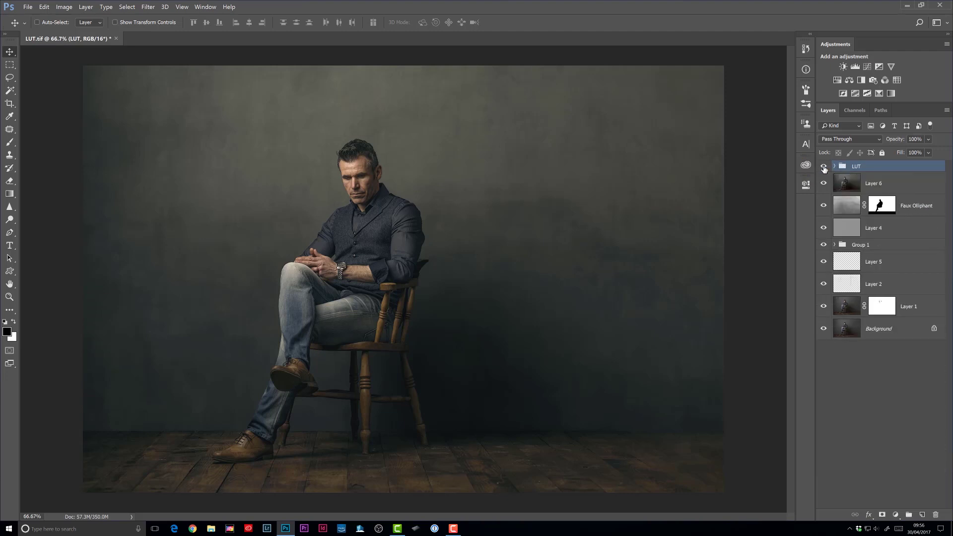
pyautogui.click(823, 168)
pyautogui.click(823, 167)
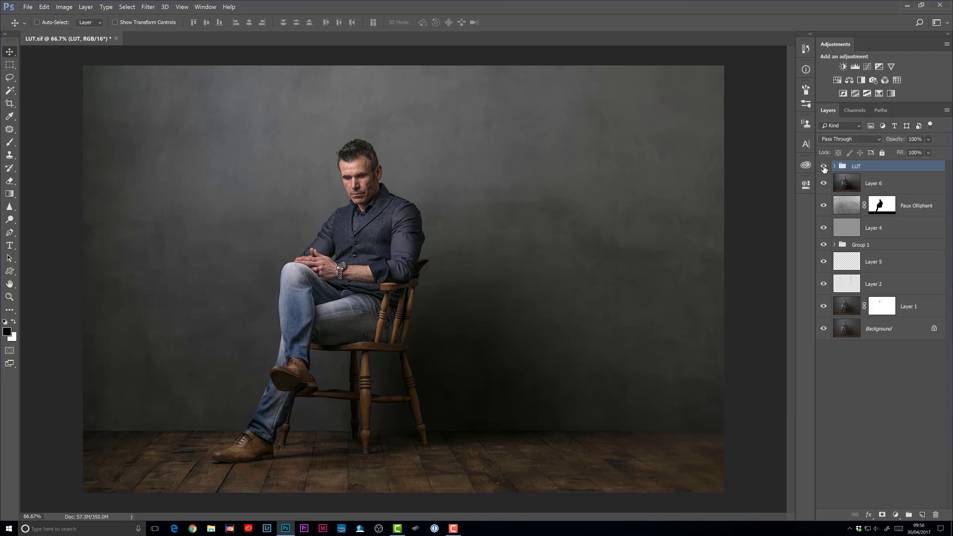
pyautogui.click(824, 167)
pyautogui.click(823, 167)
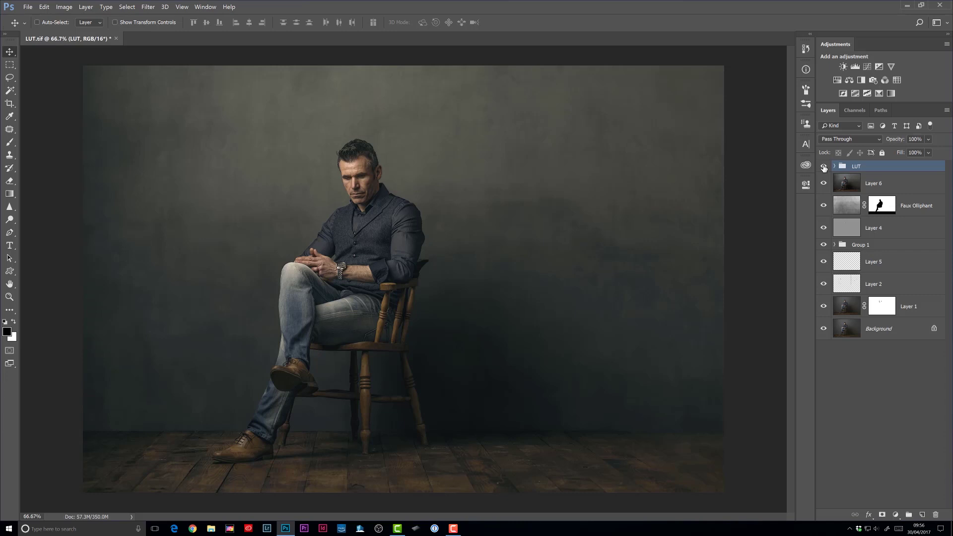
# - Delete the LUT group and add a Color Lookup layer set to 3DLUT File
pyautogui.press('Delete')
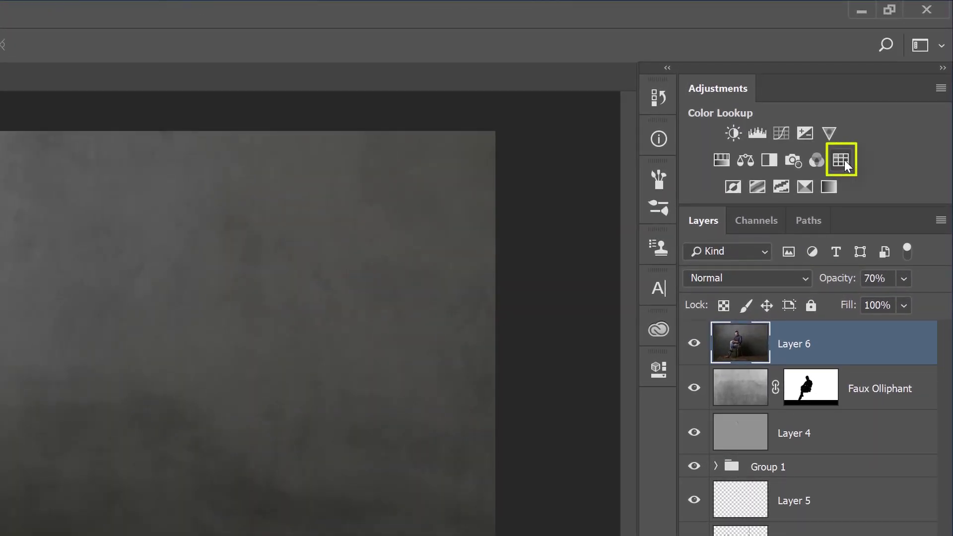
pyautogui.click(844, 163)
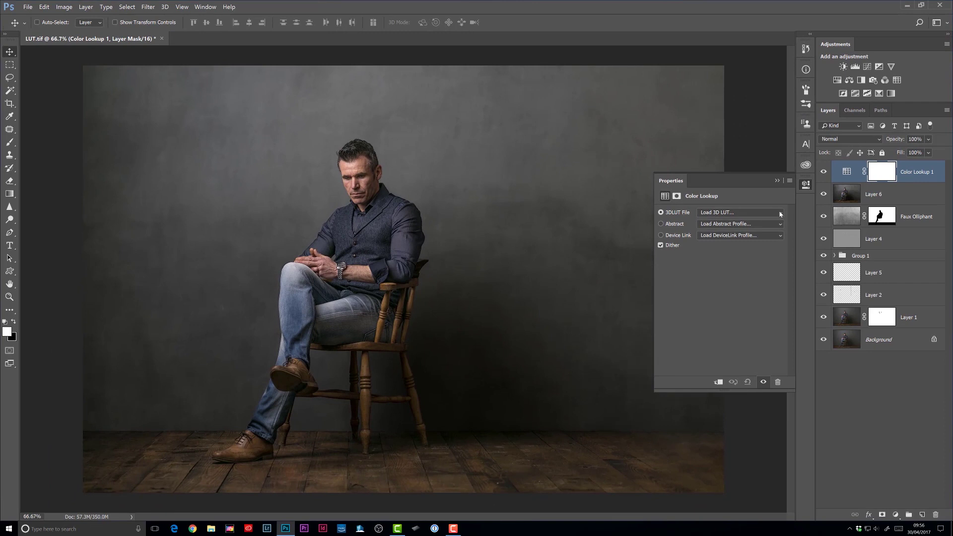
pyautogui.click(781, 213)
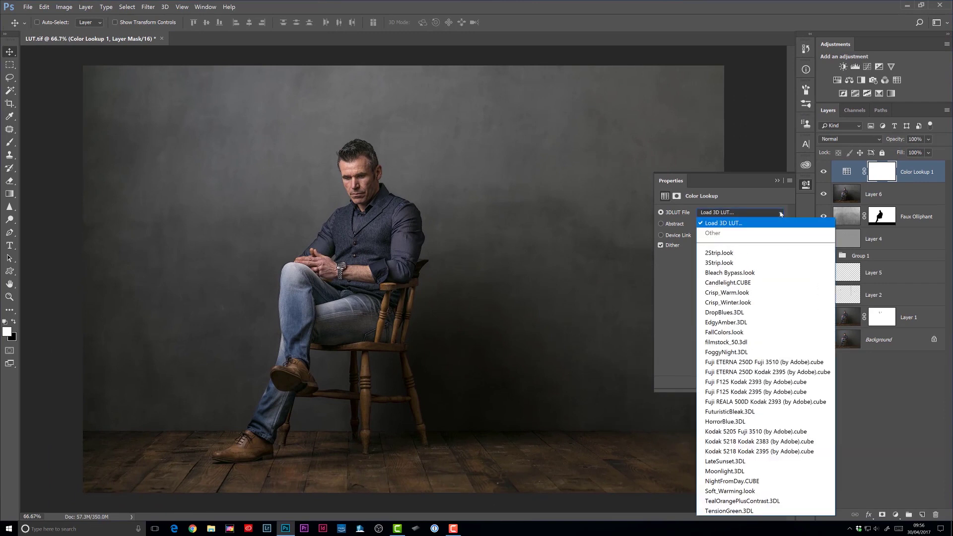
# - Apply TensionGreen.3DL to Color Lookup 1 and lower its opacity to 30%
pyautogui.click(734, 511)
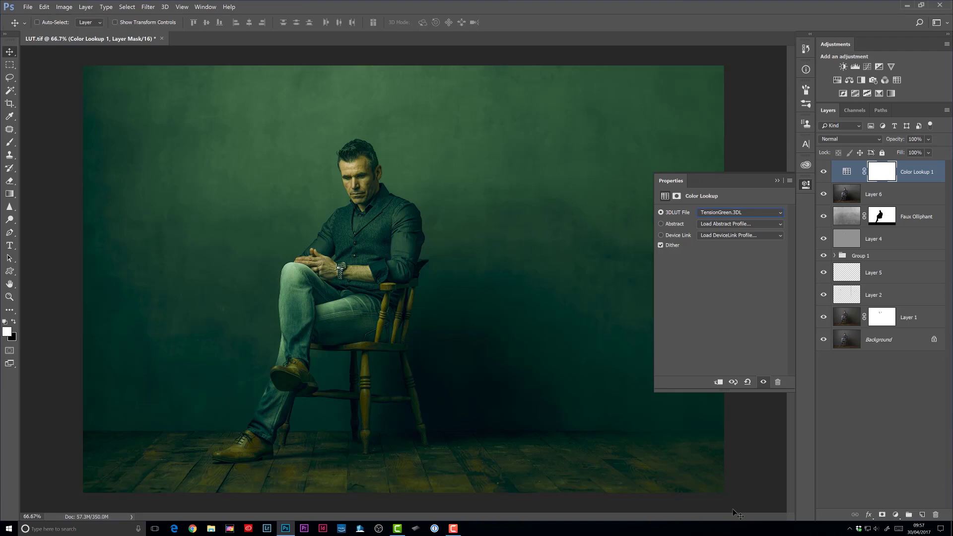
pyautogui.click(10, 64)
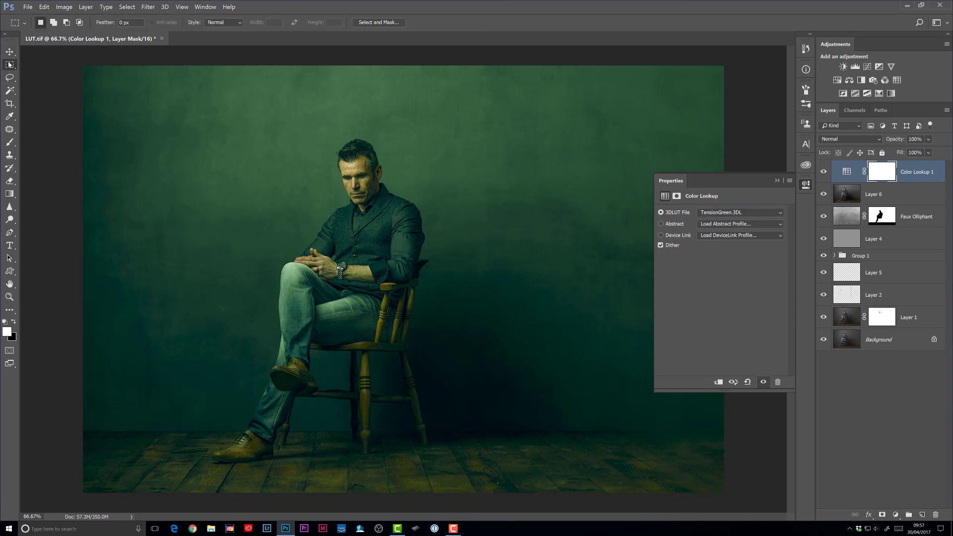
pyautogui.click(14, 55)
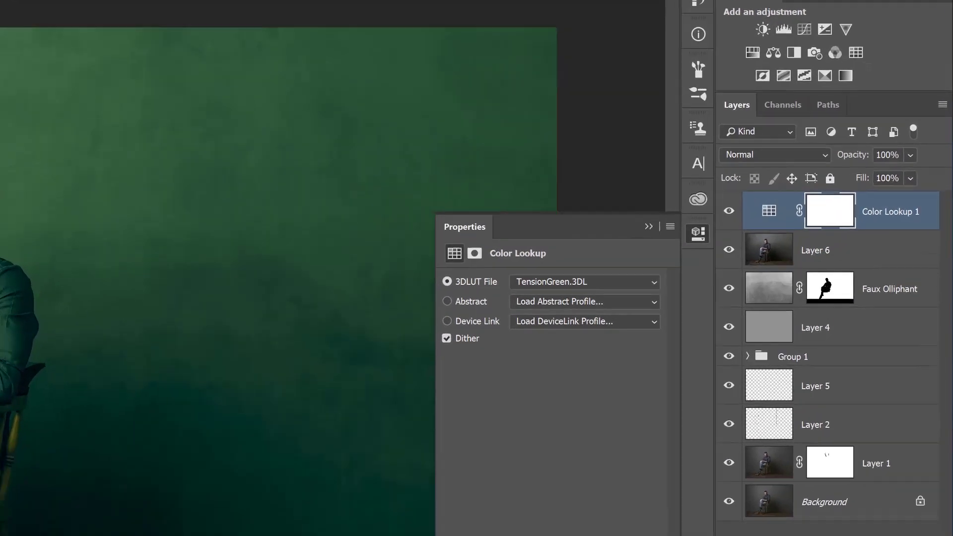
pyautogui.press('3')
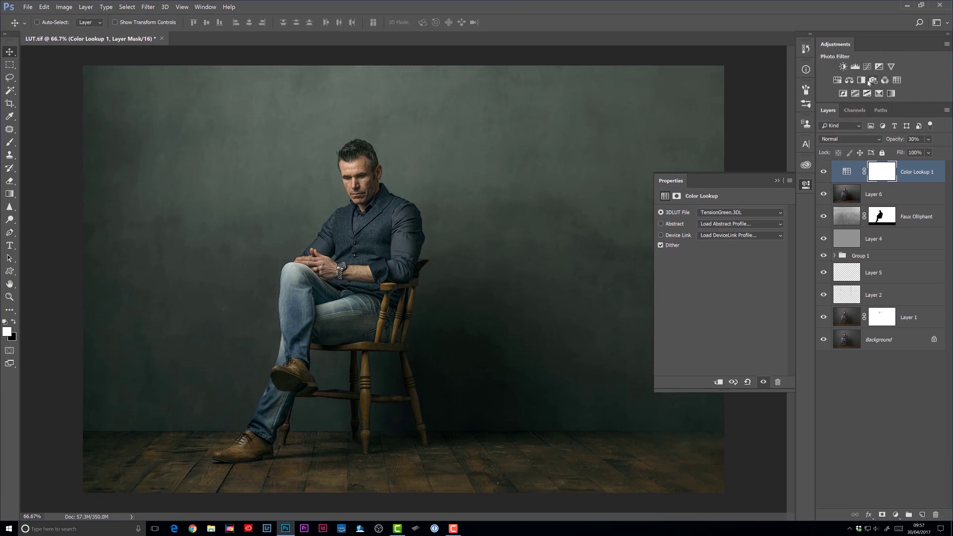
# - Add Color Lookup 2 with EdgyAmber.3DL at 20% opacity
pyautogui.click(899, 80)
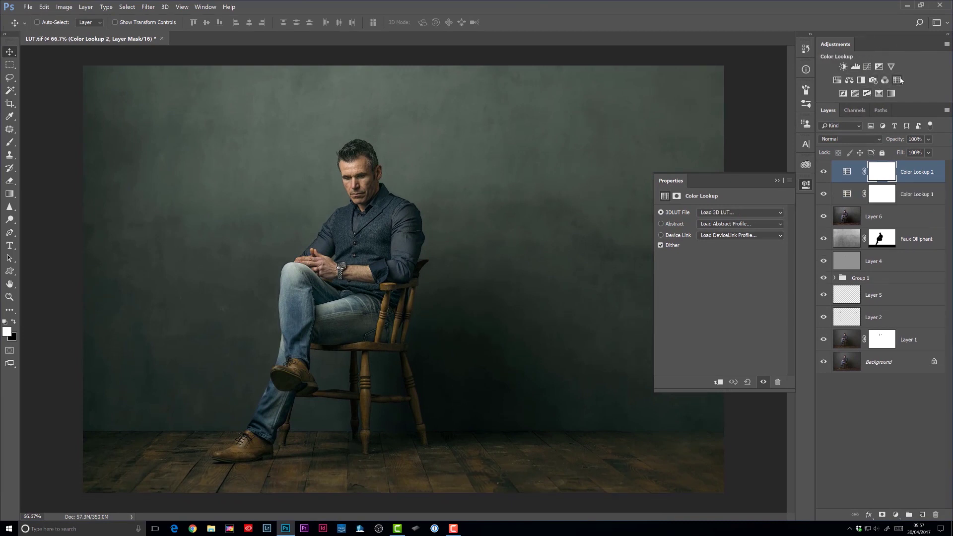
pyautogui.click(707, 213)
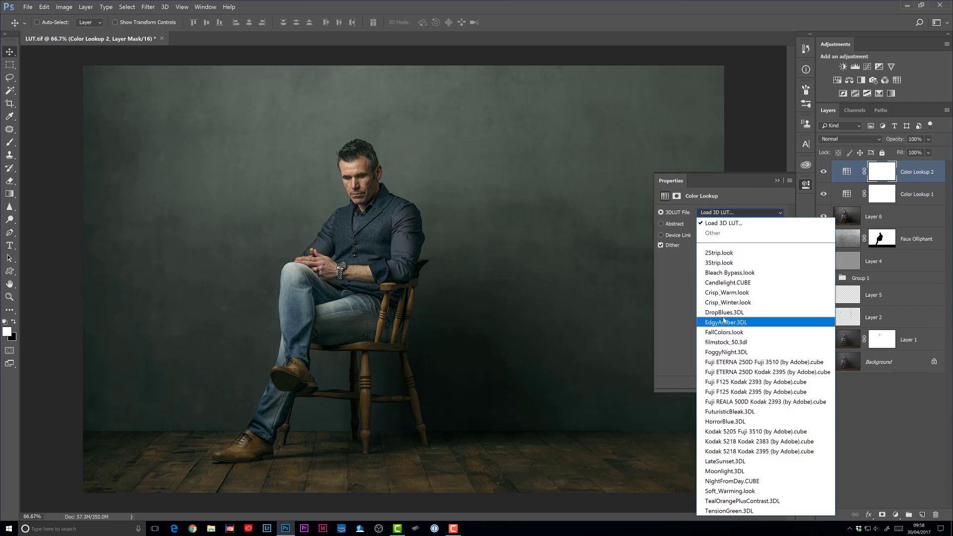
pyautogui.click(724, 322)
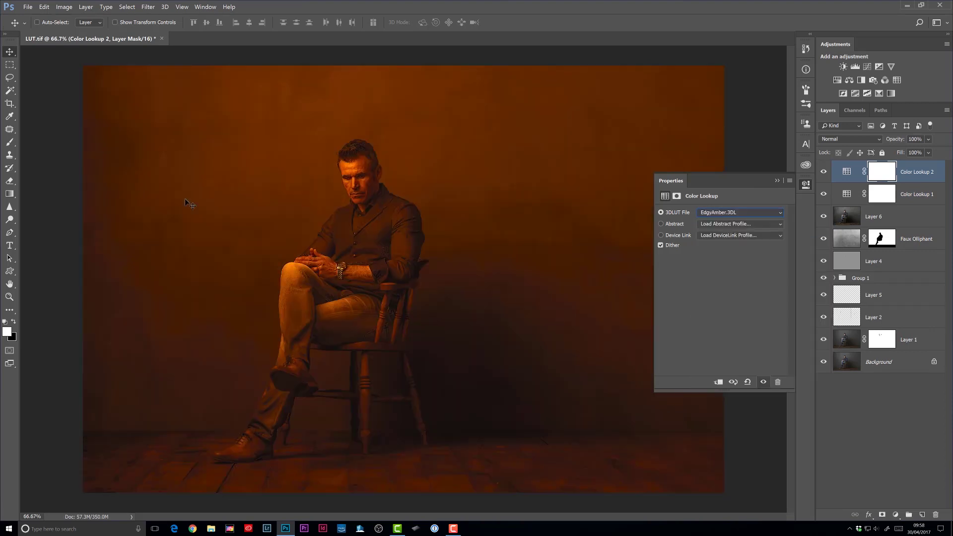
pyautogui.click(9, 65)
pyautogui.click(10, 53)
pyautogui.press('2')
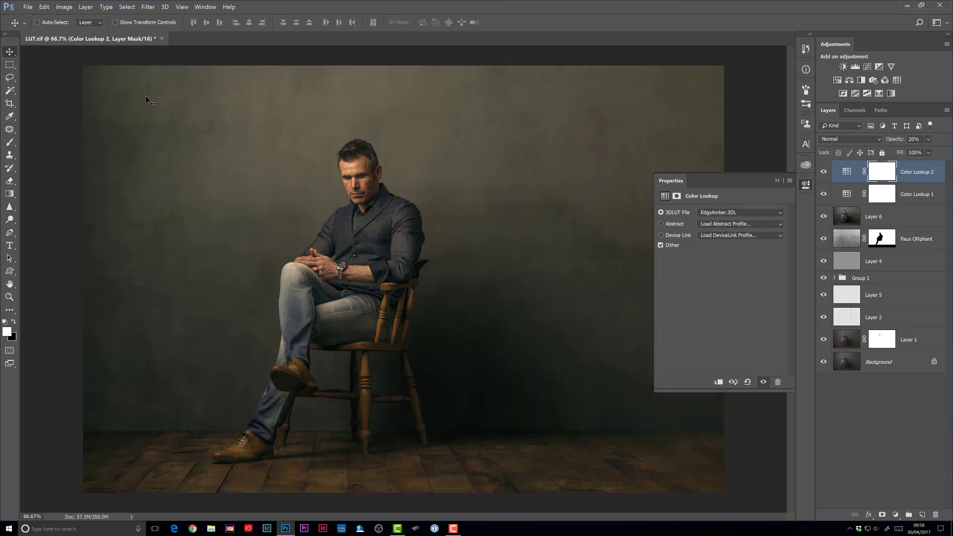
# - Add Color Lookup 3 with FoggyNight.3DL at 10% opacity, then add Color Lookup 4
pyautogui.click(897, 80)
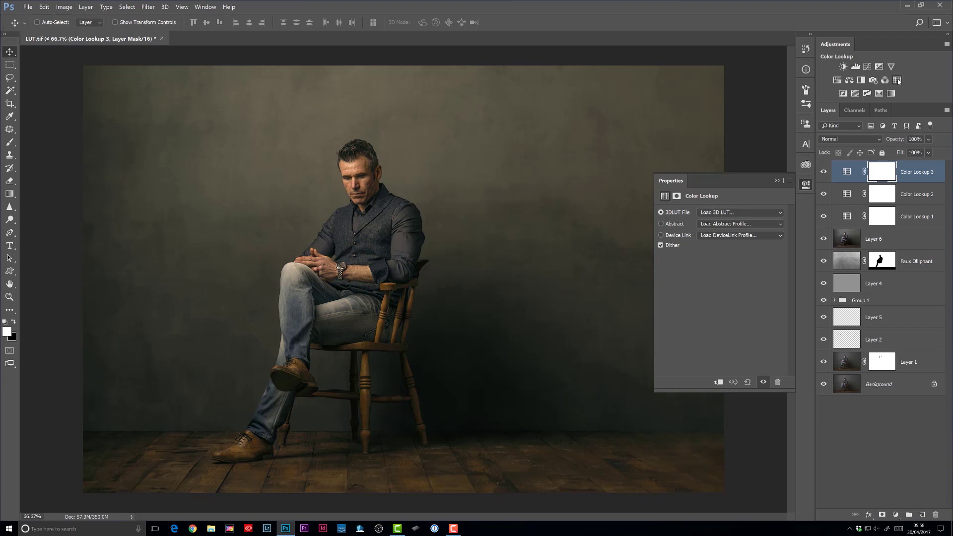
pyautogui.click(716, 213)
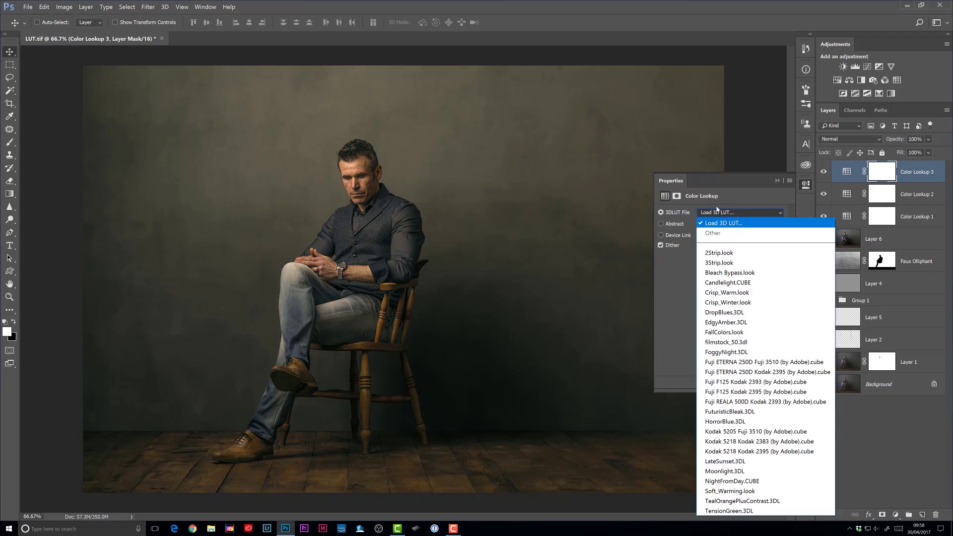
pyautogui.click(733, 353)
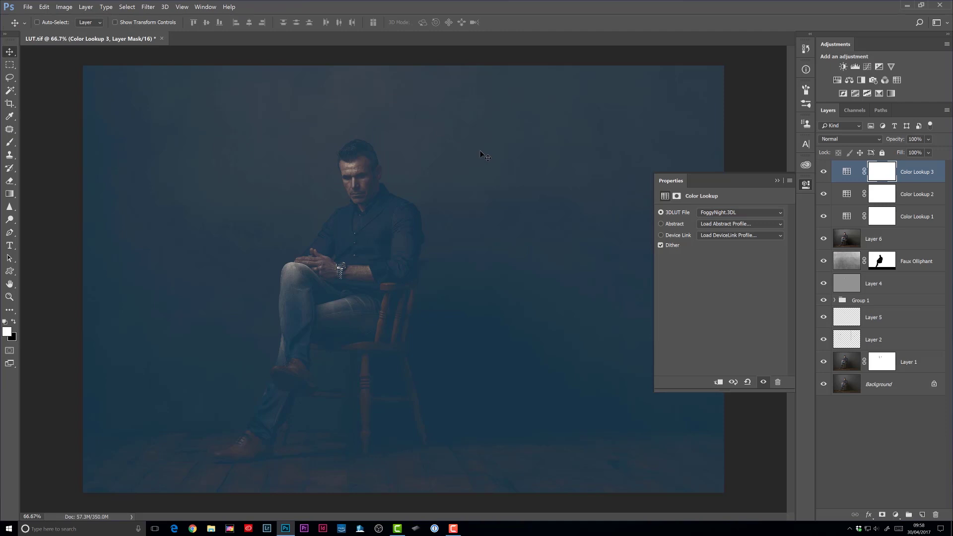
pyautogui.press('1')
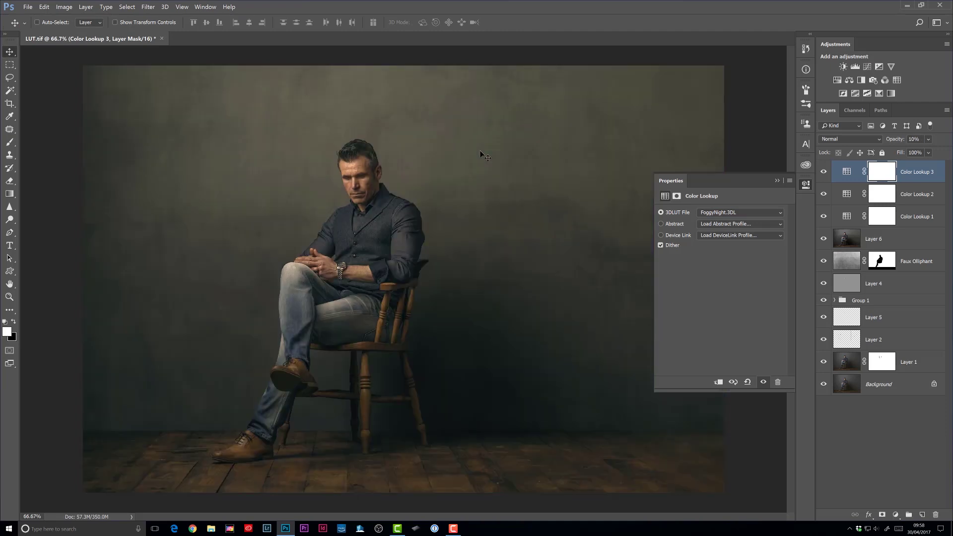
pyautogui.click(897, 80)
# - Apply Crisp_Winter.look to Color Lookup 4 at 20% opacity
pyautogui.click(720, 213)
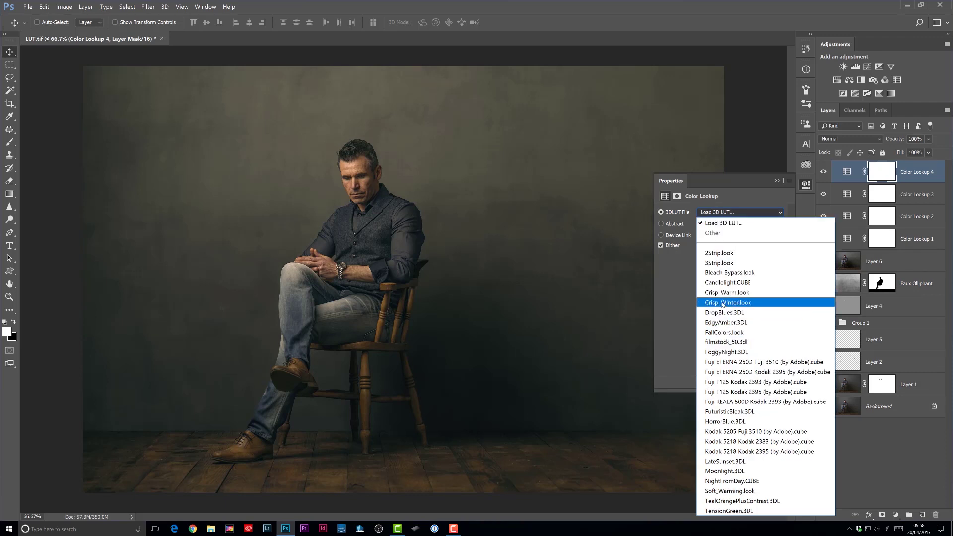
pyautogui.click(722, 303)
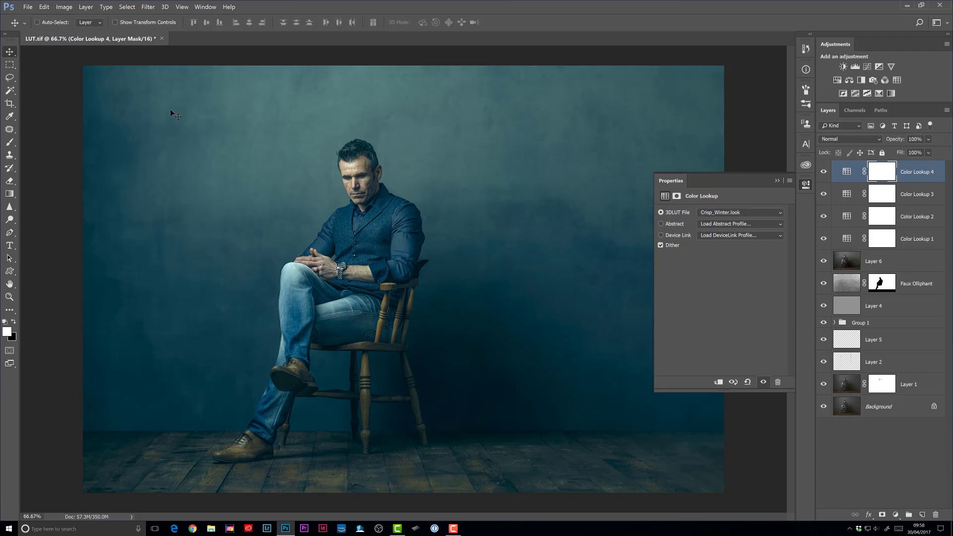
pyautogui.press('2')
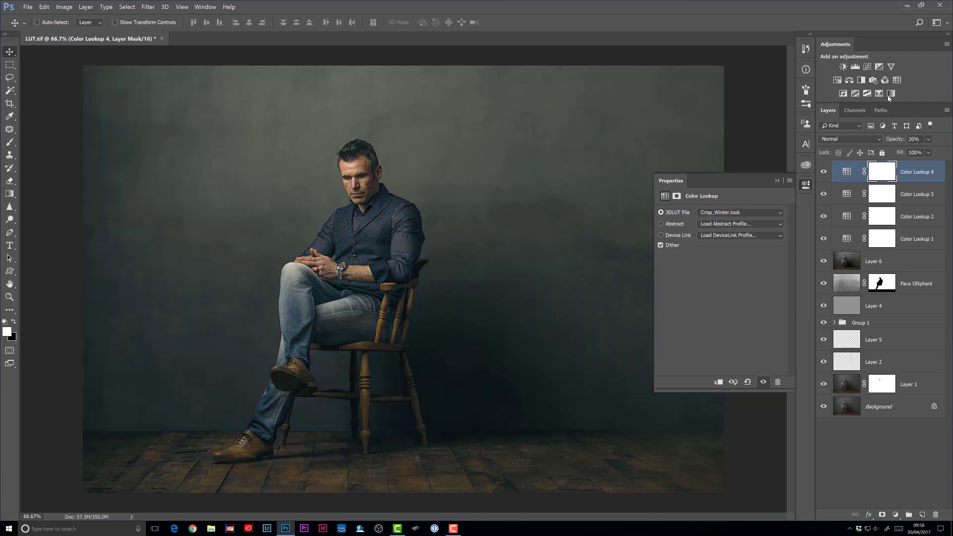
# - Add a fifth Color Lookup layer applying FallColors.look
pyautogui.click(897, 80)
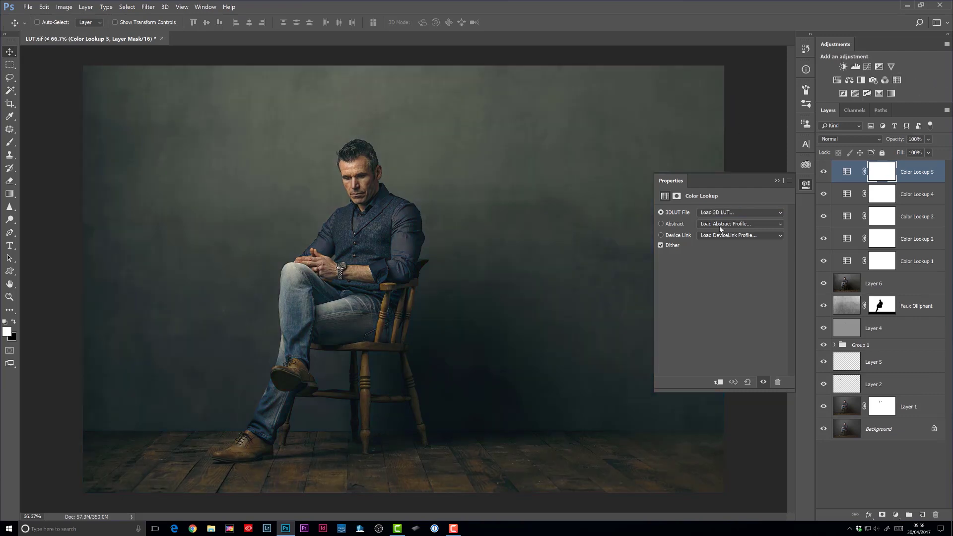
pyautogui.click(706, 215)
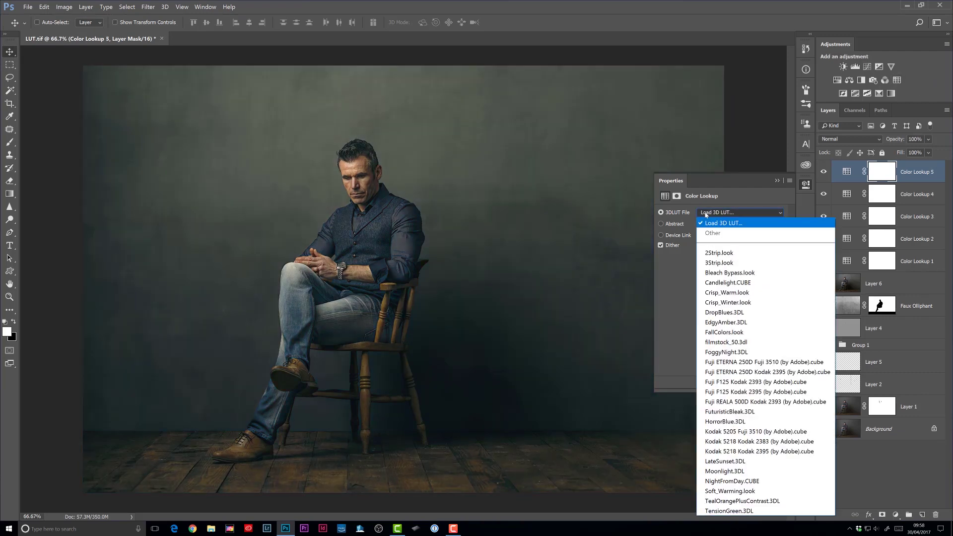
pyautogui.click(719, 333)
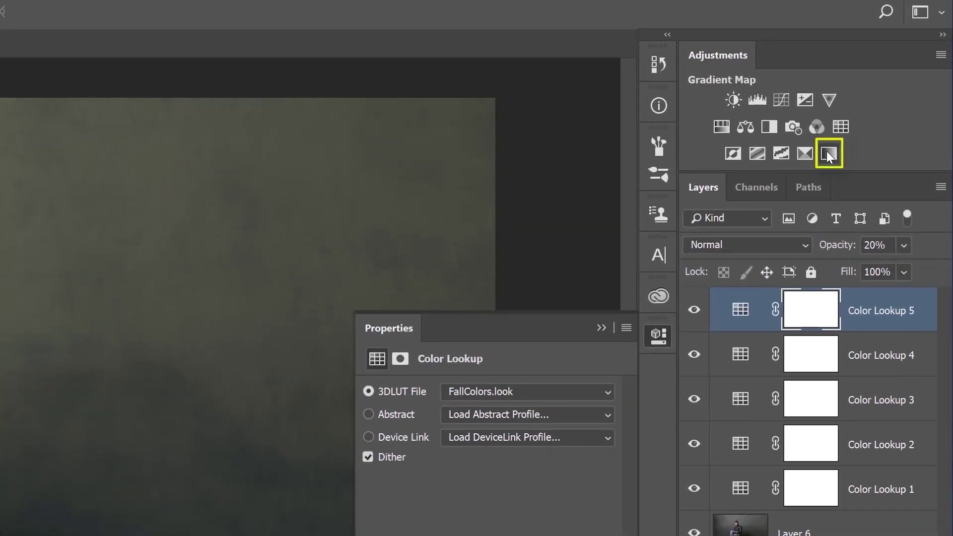
# - Add a Gradient Map adjustment layer on top at 20% opacity
pyautogui.click(826, 151)
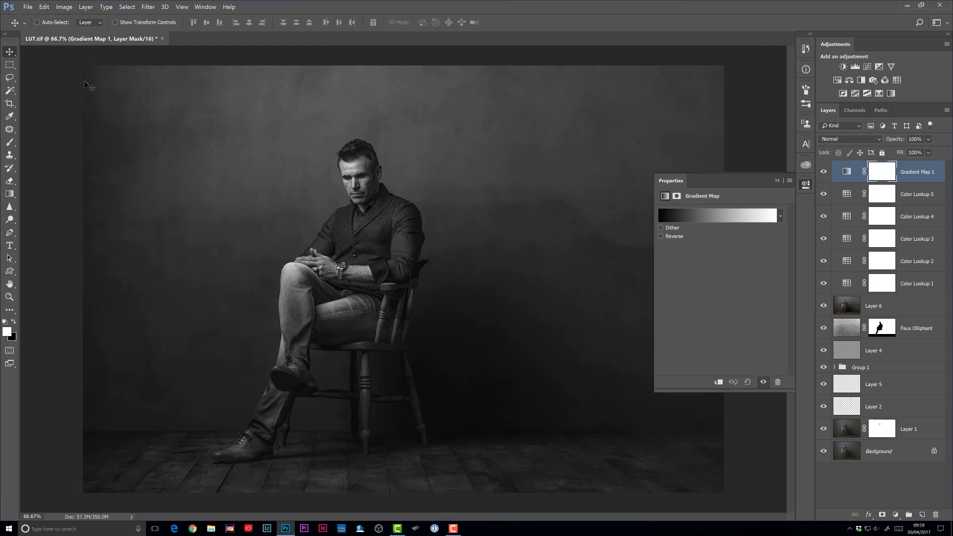
pyautogui.press('2')
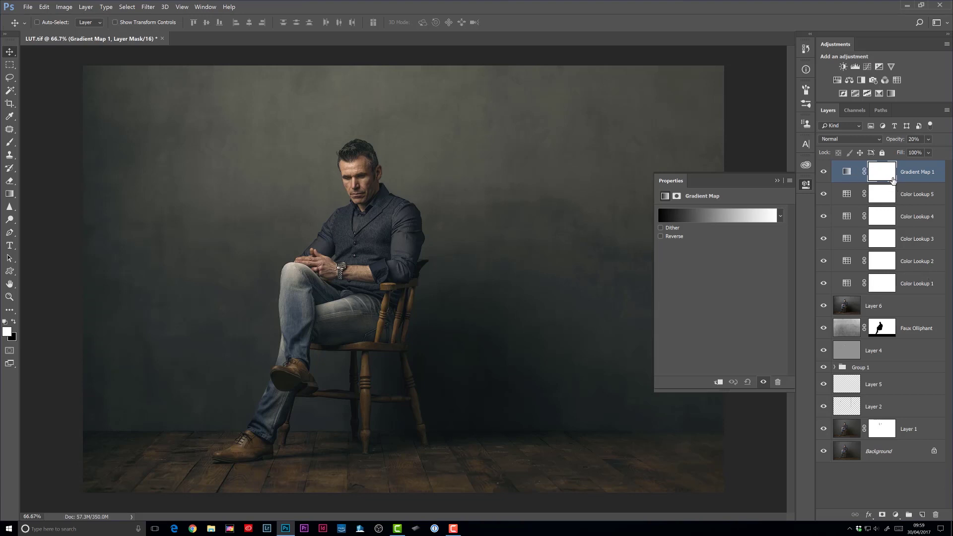
# - Group Gradient Map 1 and the five Color Lookup layers as 'LUT', toggling its visibility to compare
pyautogui.keyDown('shift'); pyautogui.click(920, 284); pyautogui.keyUp('shift')
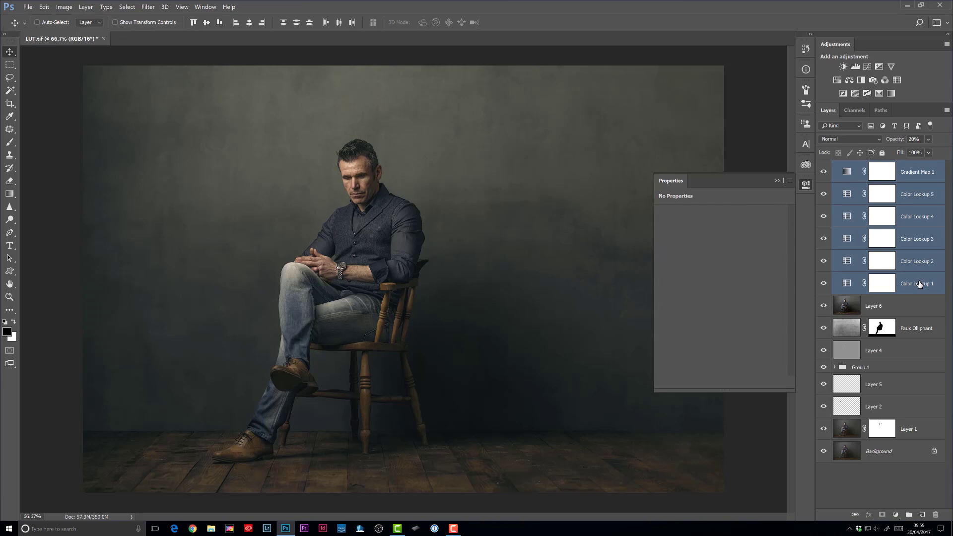
pyautogui.click(947, 111)
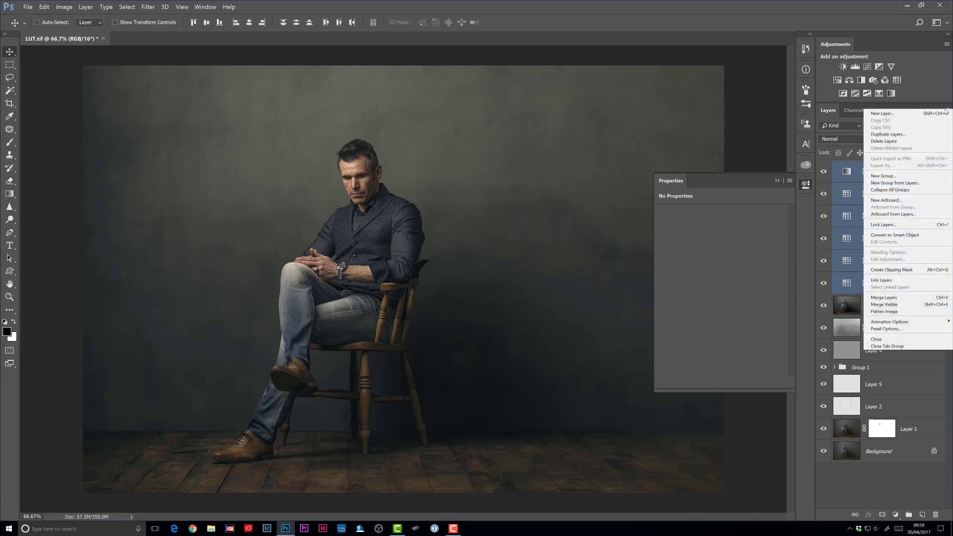
pyautogui.click(887, 183)
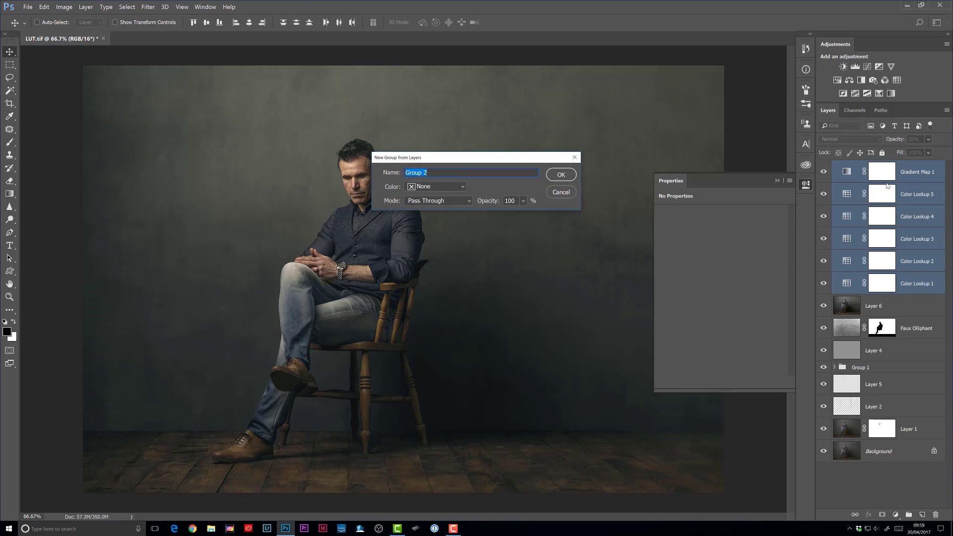
pyautogui.write('LUT')
pyautogui.press('Return')
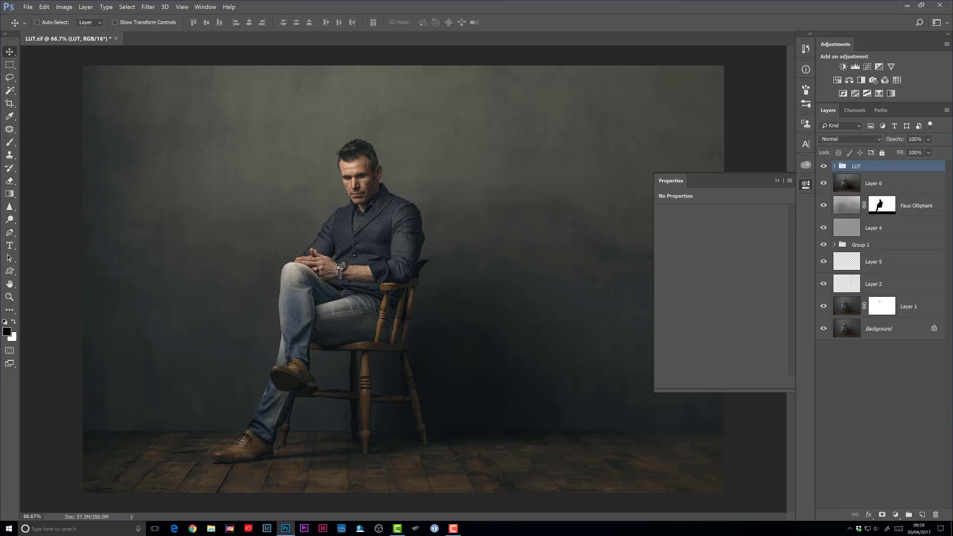
pyautogui.click(824, 167)
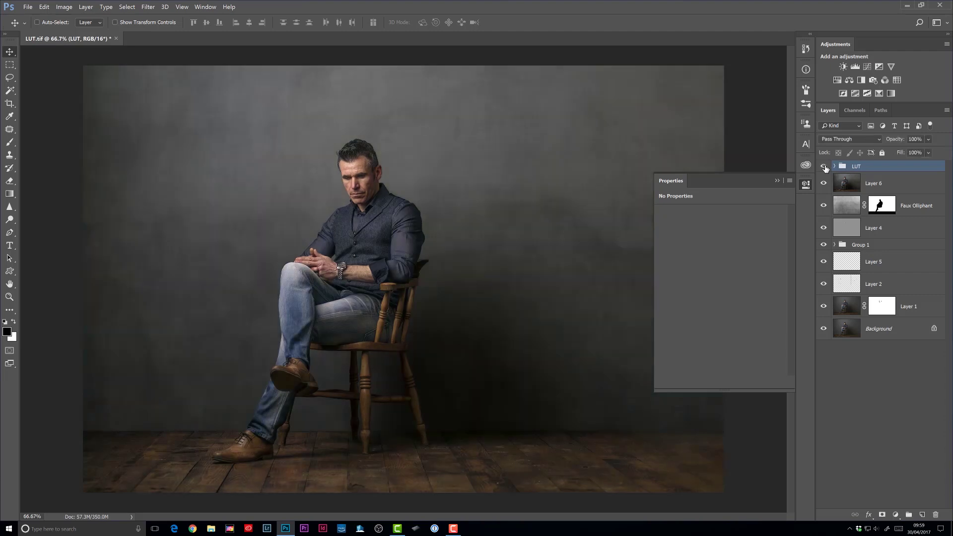
pyautogui.click(824, 167)
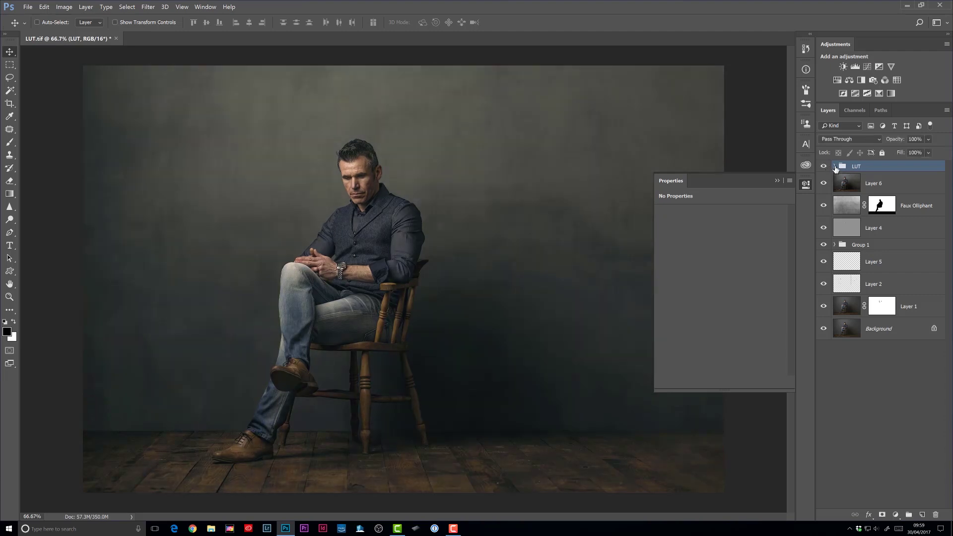
# - Expand the LUT group to show its six layers and close the Properties panel
pyautogui.click(835, 166)
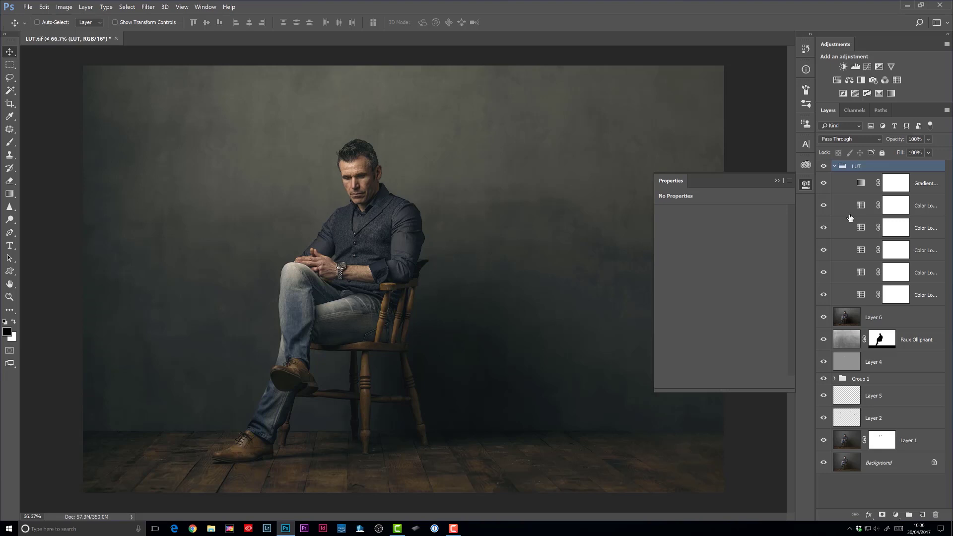
pyautogui.click(806, 185)
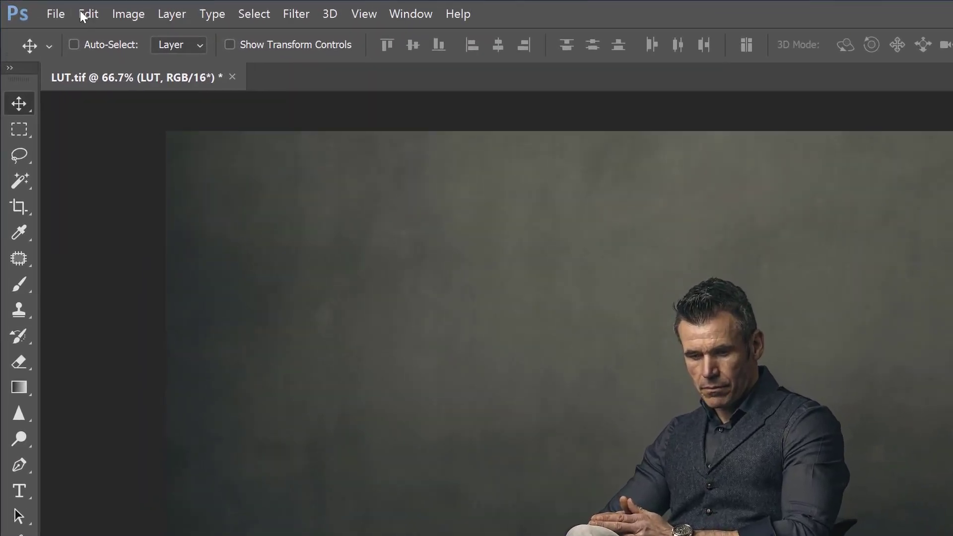
# - Start Export Color Lookup Tables, enter a person's name as the description, and confirm
pyautogui.click(28, 8)
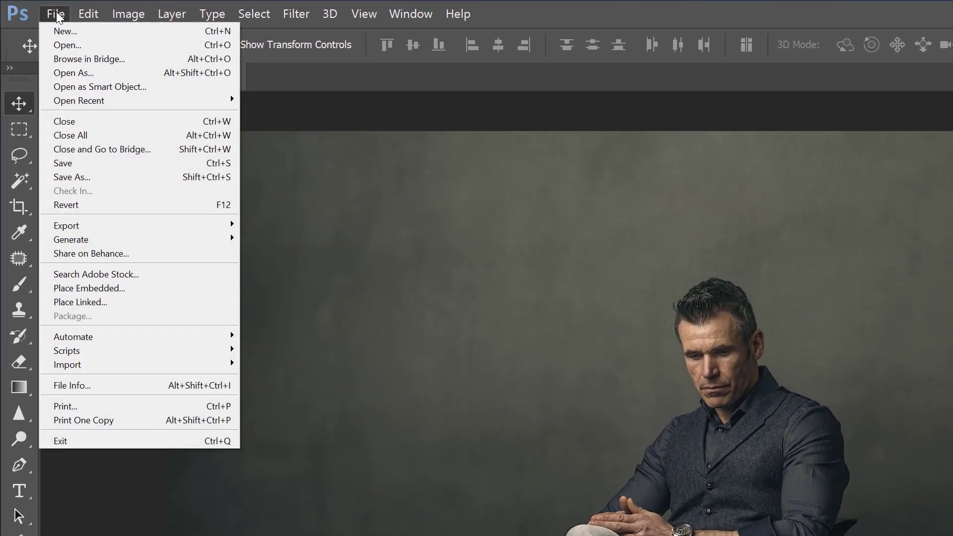
pyautogui.moveTo(121, 223)
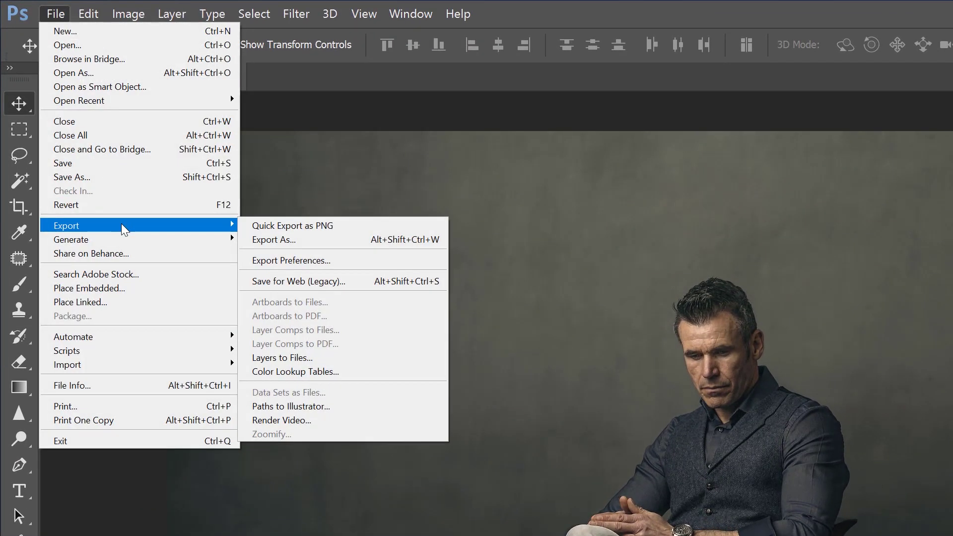
pyautogui.click(368, 371)
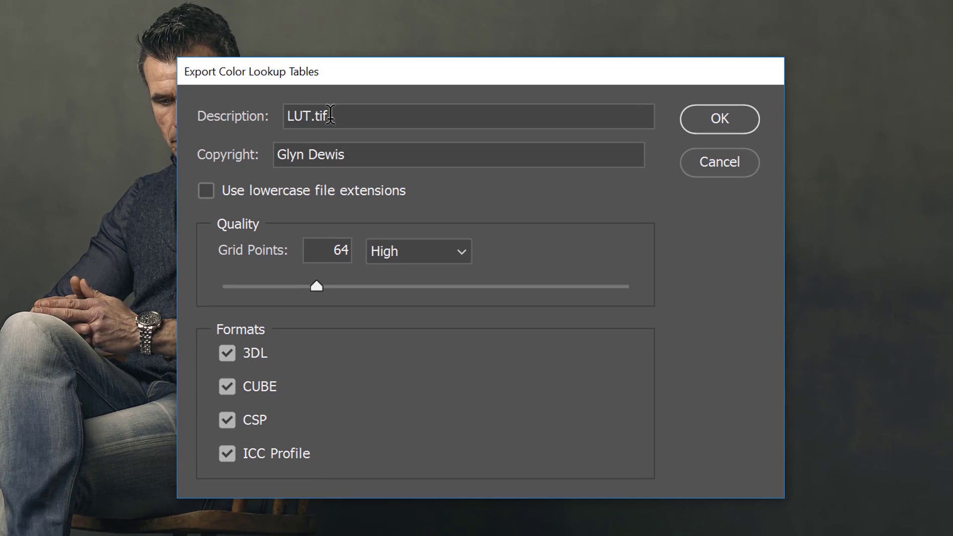
pyautogui.write('Ian /m')
pyautogui.press('BackSpace')
pyautogui.press('BackSpace')
pyautogui.write('Munro')
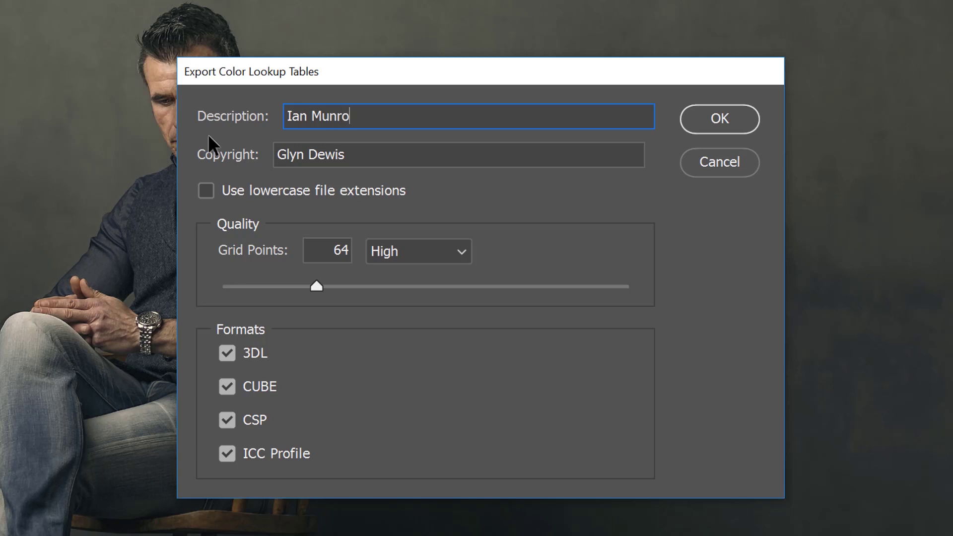
pyautogui.moveTo(280, 72); pyautogui.dragTo(435, 17)
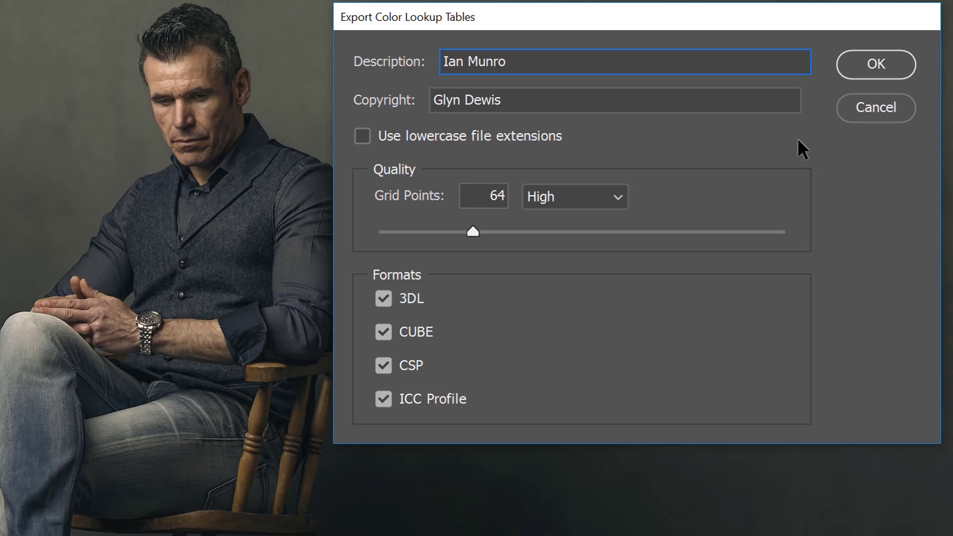
pyautogui.click(874, 64)
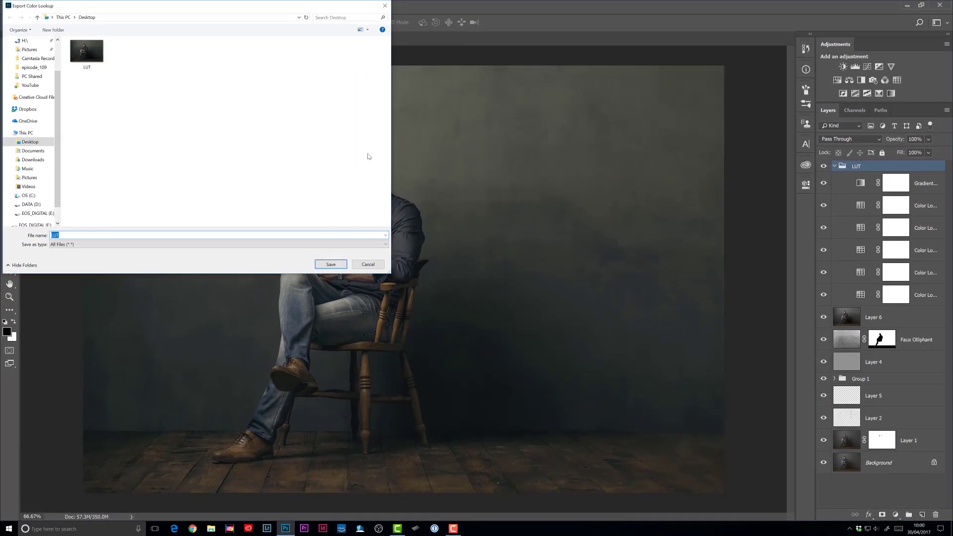
# - Save the lookup tables to the Desktop under the file name 'wrong'
pyautogui.click(30, 144)
pyautogui.moveTo(128, 7); pyautogui.dragTo(259, 62)
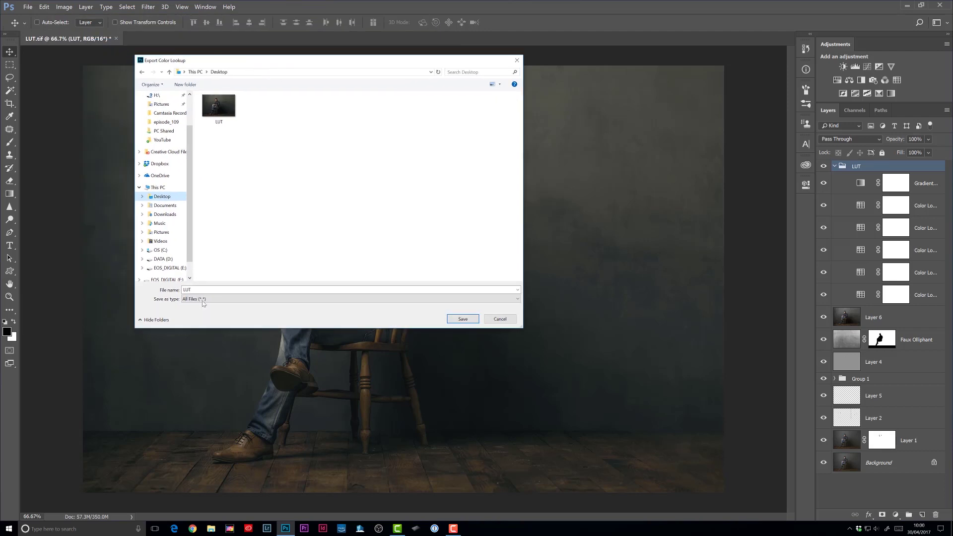
pyautogui.moveTo(198, 292); pyautogui.dragTo(179, 291)
pyautogui.write('wrong')
pyautogui.click(462, 319)
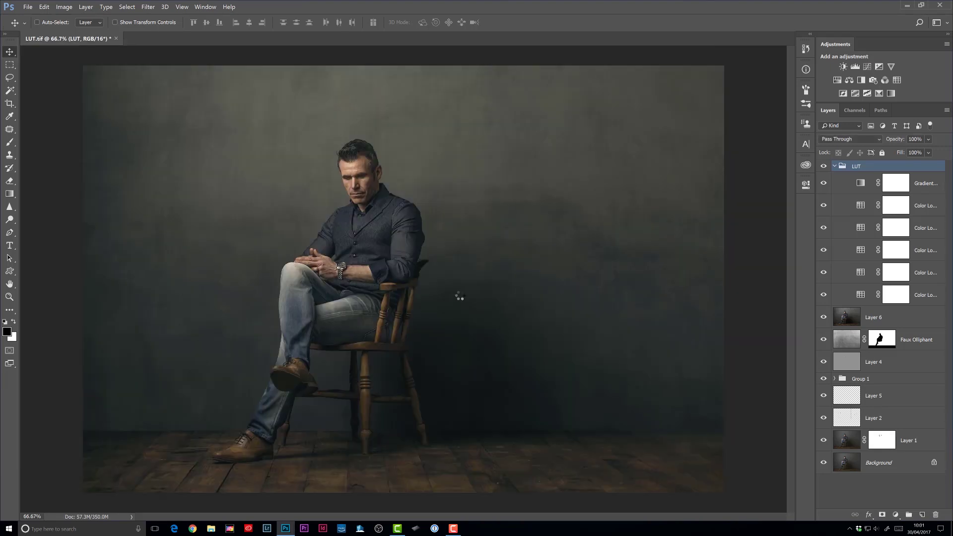
# - Delete the LUT group and add a new Color Lookup adjustment layer
pyautogui.click(834, 166)
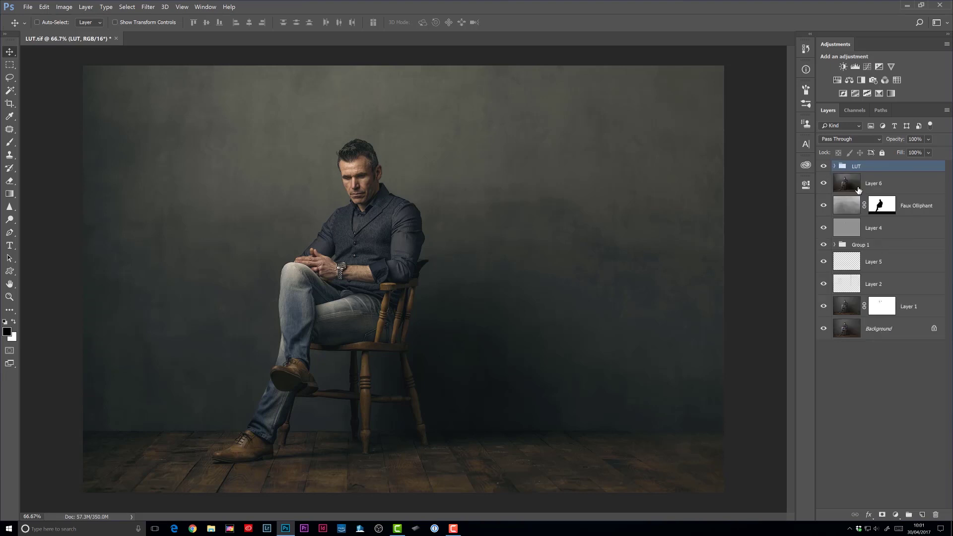
pyautogui.press('Delete')
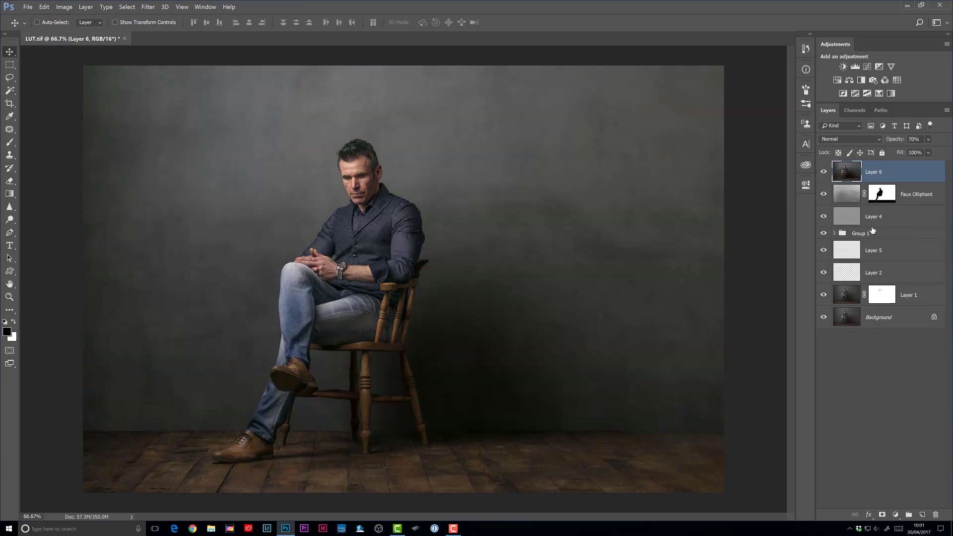
pyautogui.click(896, 80)
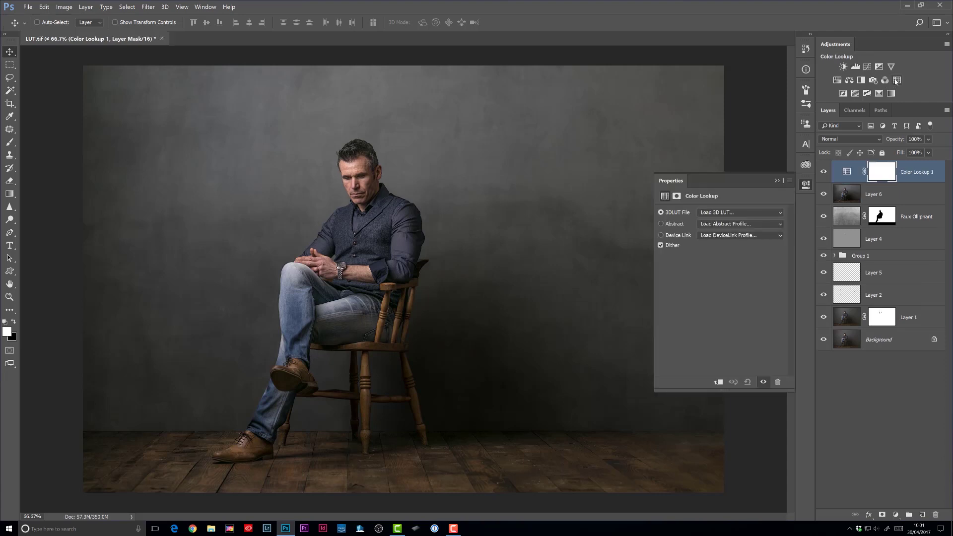
# - Load wrong.CUBE from the Desktop into the Color Lookup layer
pyautogui.click(730, 213)
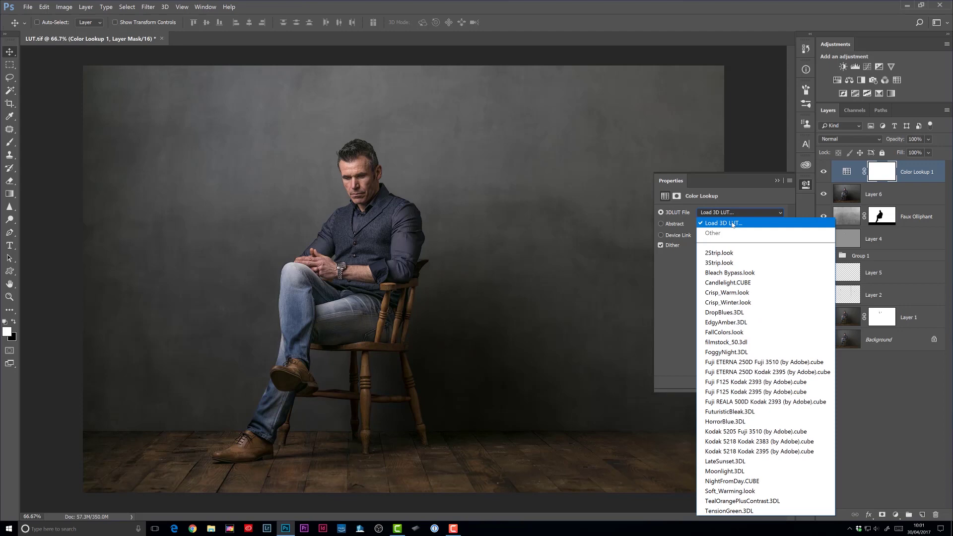
pyautogui.click(742, 223)
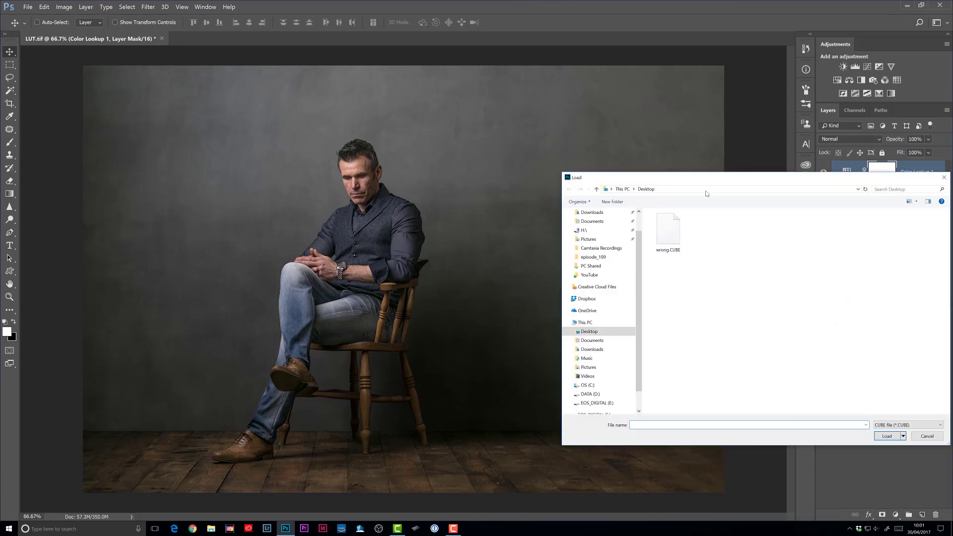
pyautogui.moveTo(695, 180); pyautogui.dragTo(467, 142)
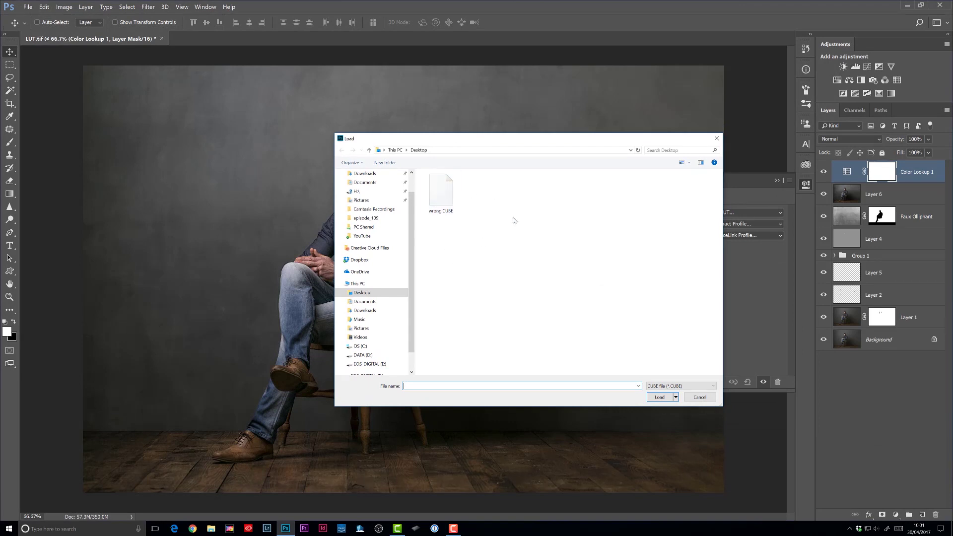
pyautogui.click(443, 191)
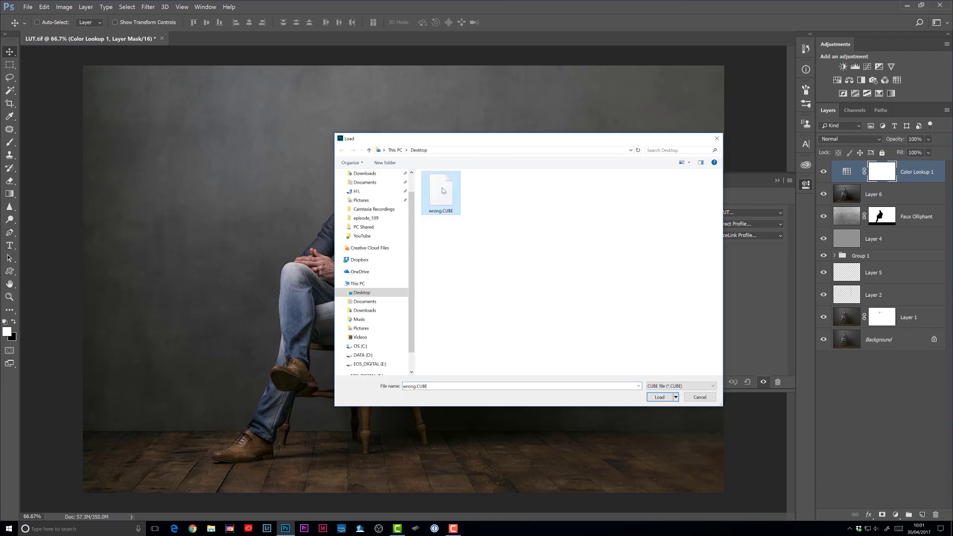
pyautogui.click(659, 397)
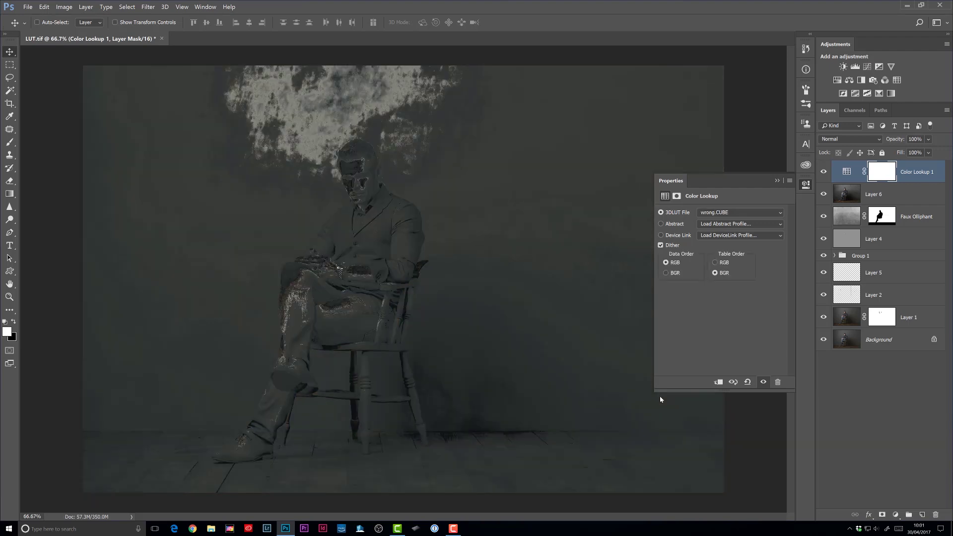
# - Close the Color Lookup properties and revert LUT.tif from the File menu
pyautogui.click(806, 184)
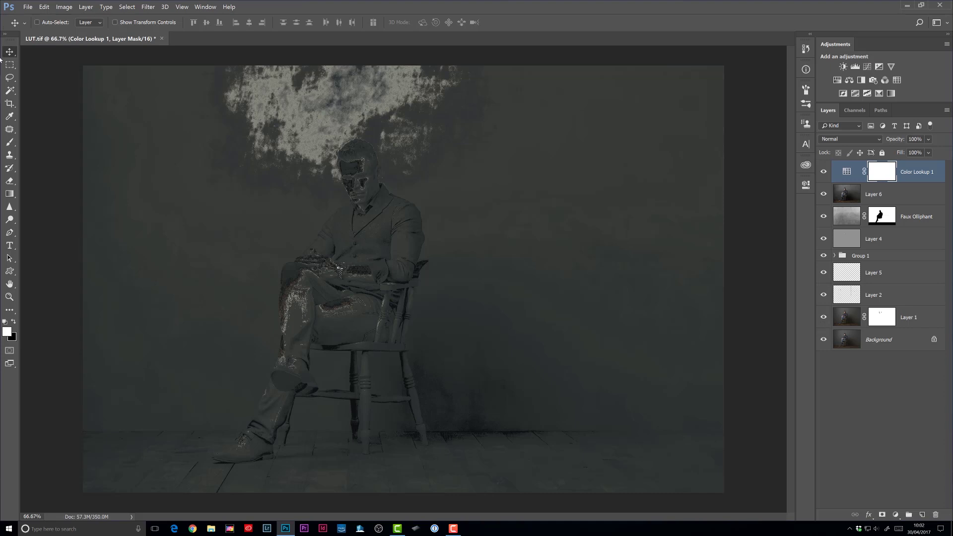
pyautogui.click(28, 6)
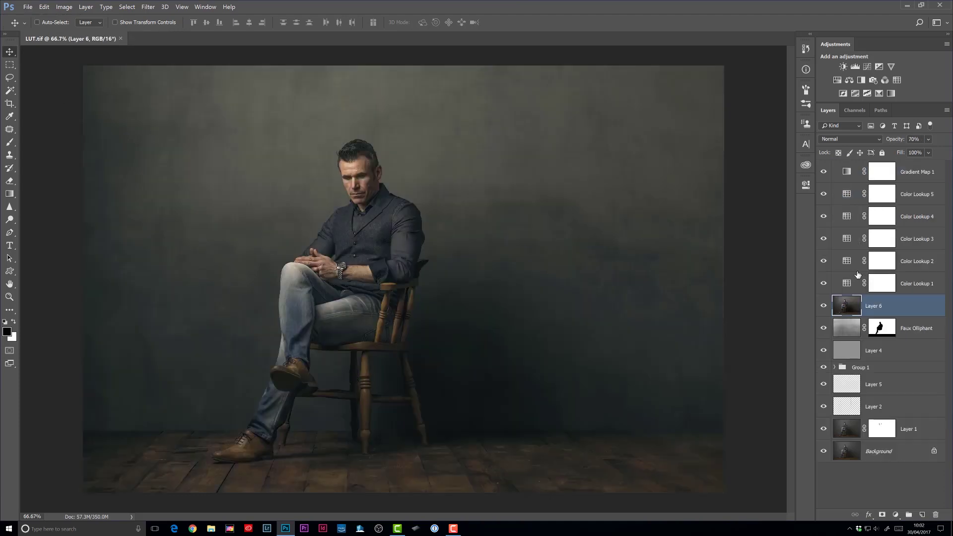
# - Hide Layer 6, Faux Olliphant, Layer 4, Group 1, Layer 5, Layer 2 and Layer 1 below Gradient Map 1
pyautogui.click(843, 173)
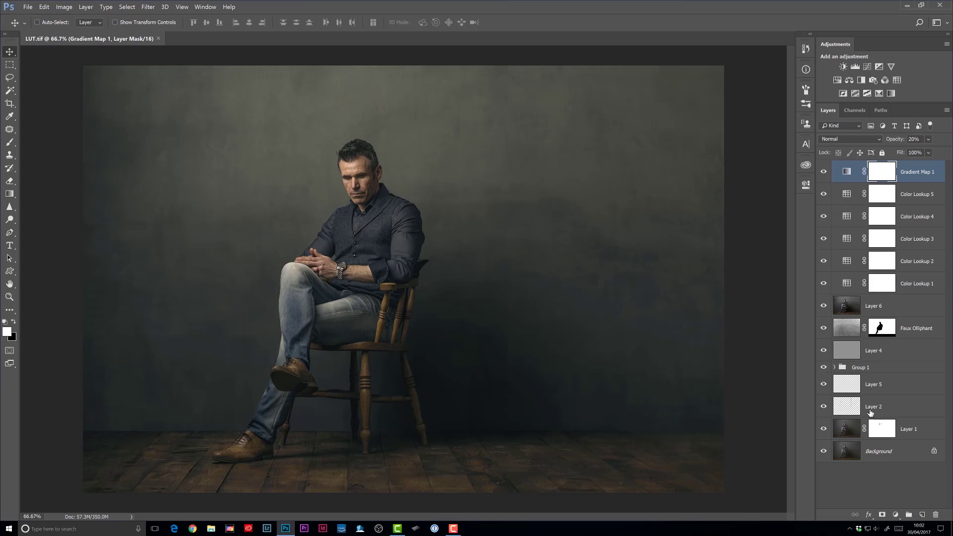
pyautogui.click(823, 306)
pyautogui.click(824, 330)
pyautogui.click(824, 350)
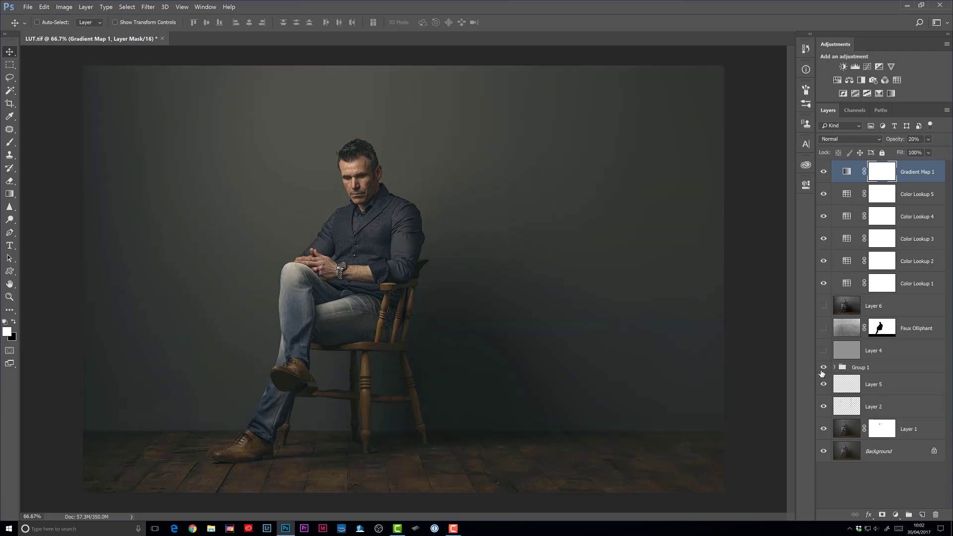
pyautogui.click(823, 369)
pyautogui.click(823, 384)
pyautogui.click(824, 407)
pyautogui.click(824, 429)
# - Start a Color Lookup Tables export with the author's name as the description
pyautogui.click(27, 7)
pyautogui.moveTo(55, 113)
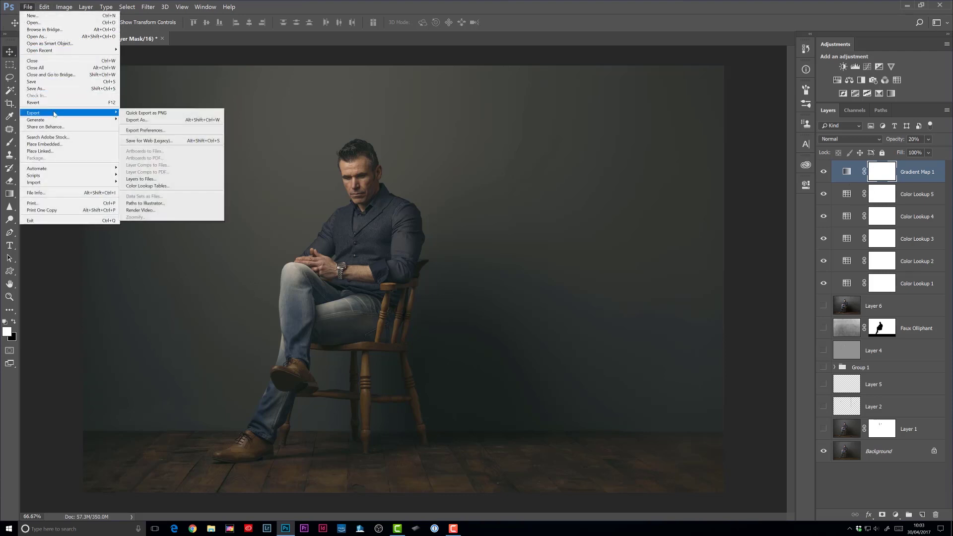
pyautogui.click(179, 186)
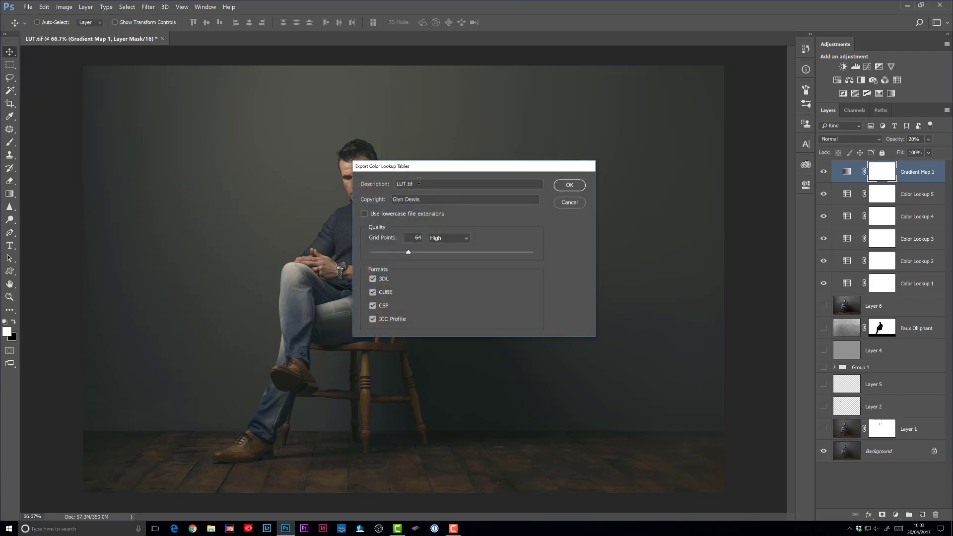
pyautogui.moveTo(419, 182); pyautogui.dragTo(369, 190)
pyautogui.write('Ian Munro')
pyautogui.click(564, 185)
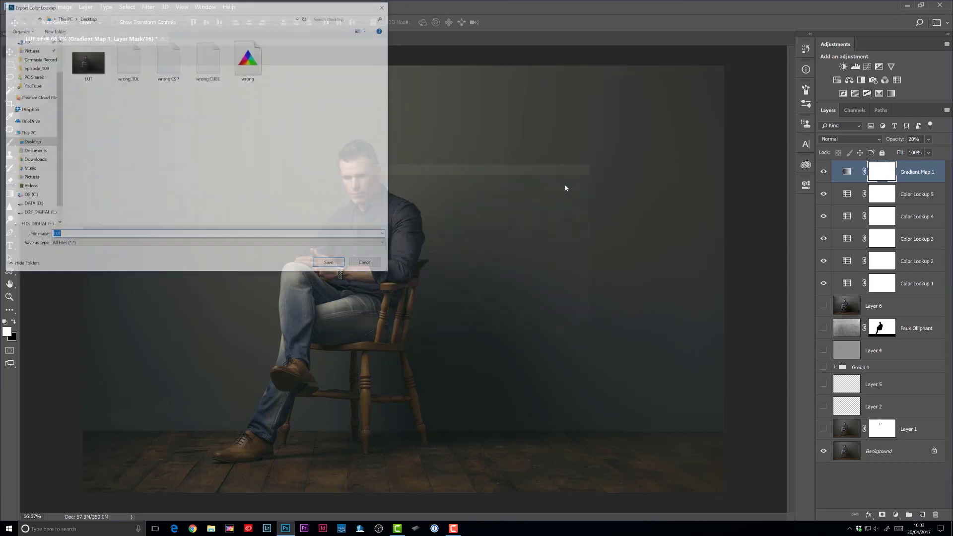
# - Save the exported LUT files as 'right' on the Desktop
pyautogui.moveTo(223, 4); pyautogui.dragTo(390, 52)
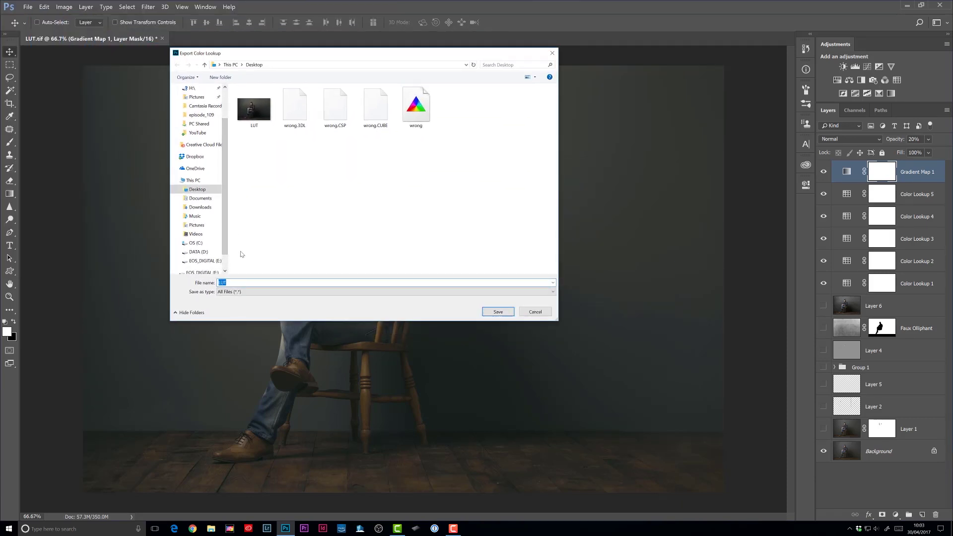
pyautogui.write('right')
pyautogui.click(493, 314)
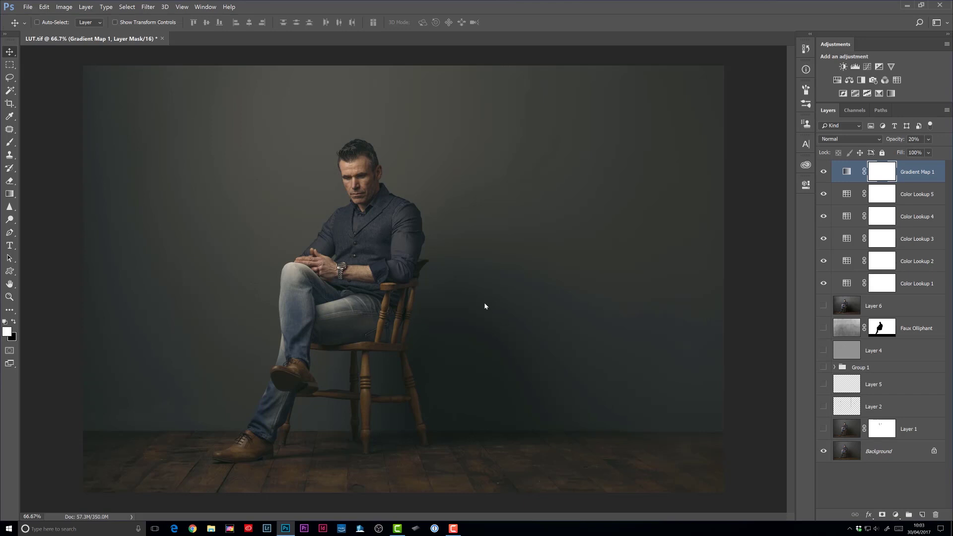
# - Delete Color Lookup 1 through Gradient Map 1 and make Layer 6, Faux Olliphant and Layer 4 visible again
pyautogui.keyDown('shift'); pyautogui.click(845, 283); pyautogui.keyUp('shift')
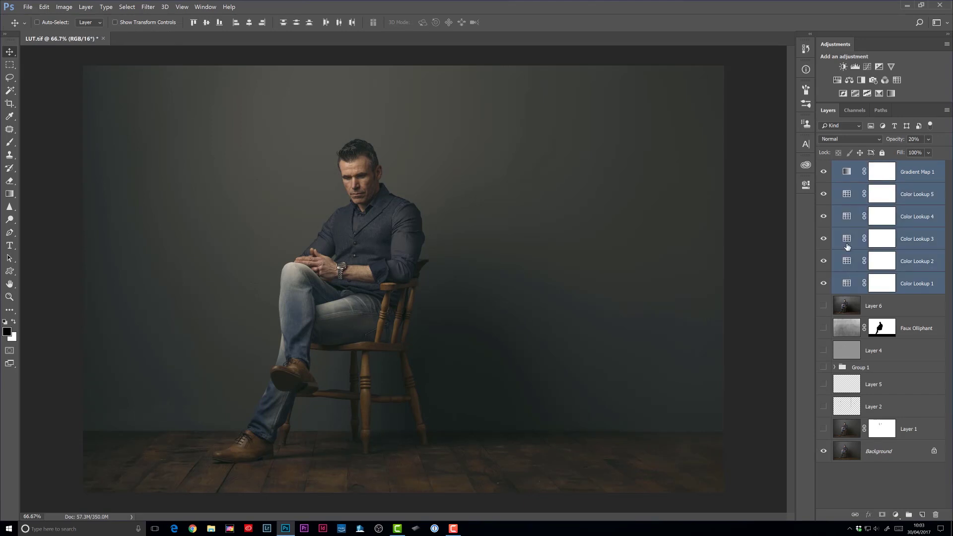
pyautogui.press('Delete')
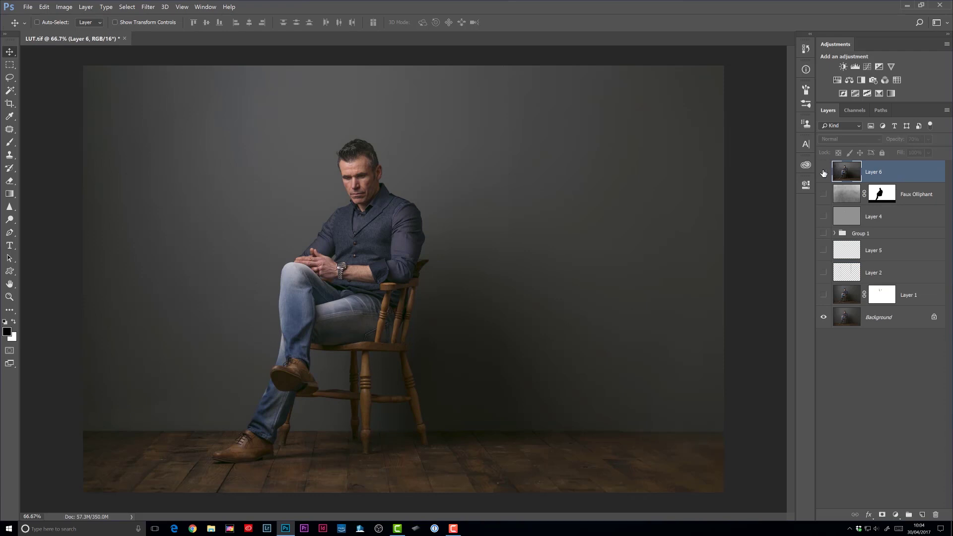
pyautogui.moveTo(824, 173); pyautogui.dragTo(824, 294)
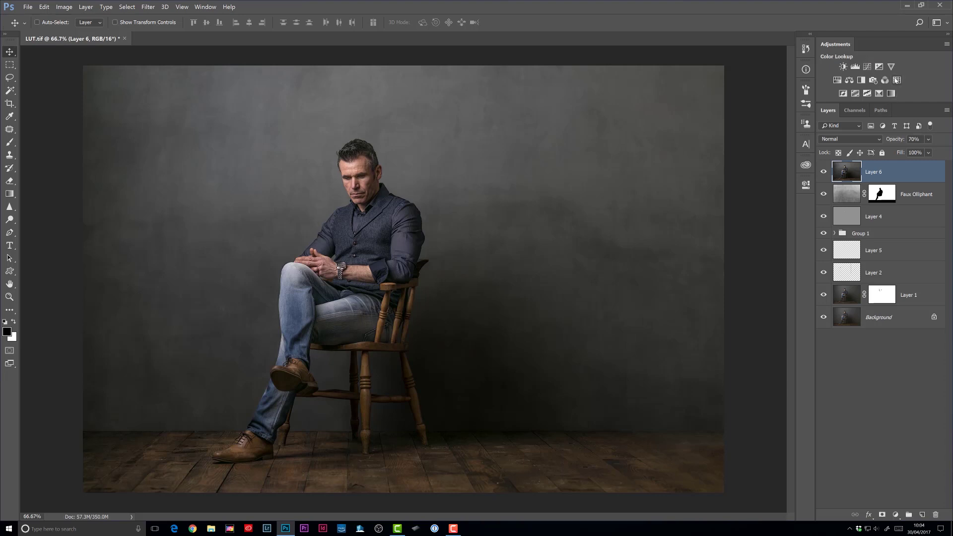
# - Add a Color Lookup adjustment layer and load right.CUBE as its 3D LUT file
pyautogui.click(896, 81)
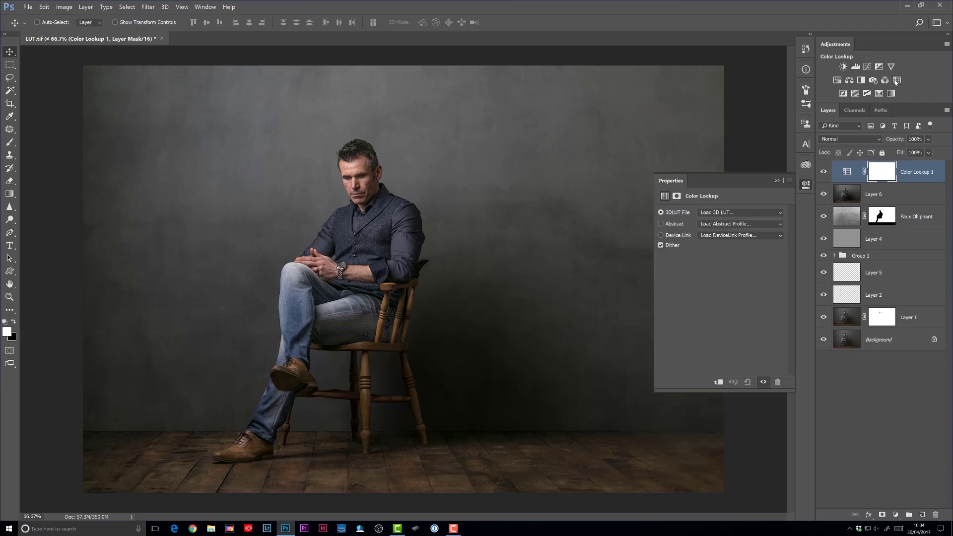
pyautogui.click(738, 214)
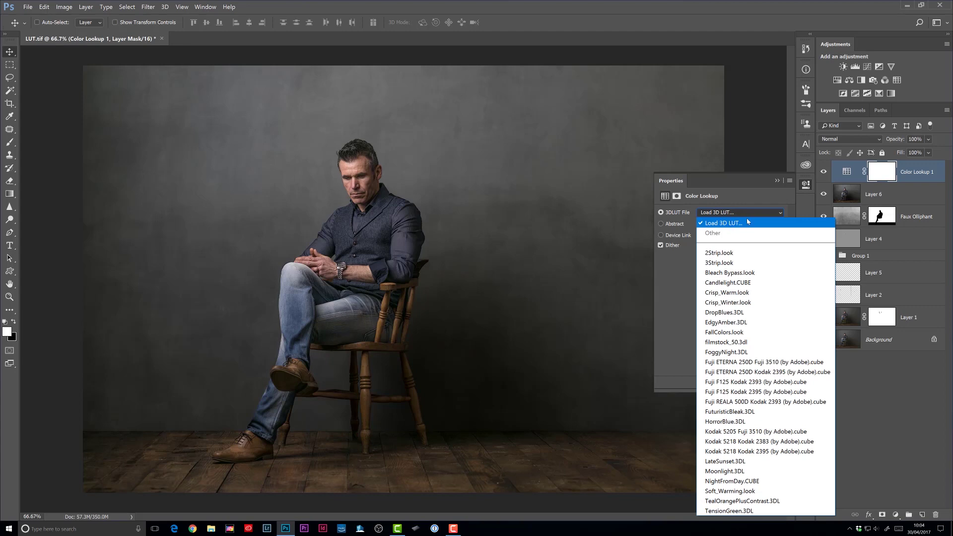
pyautogui.click(748, 223)
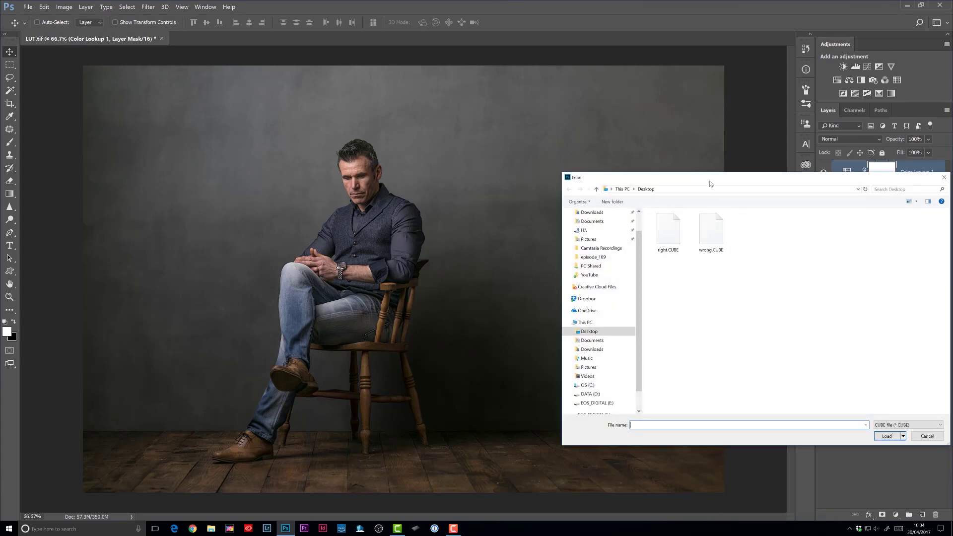
pyautogui.moveTo(712, 181); pyautogui.dragTo(534, 136)
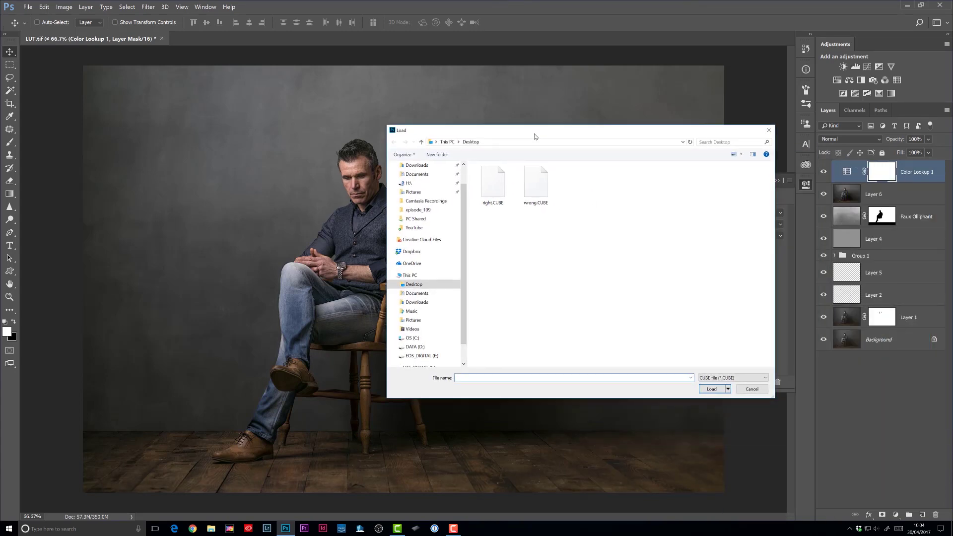
pyautogui.click(494, 183)
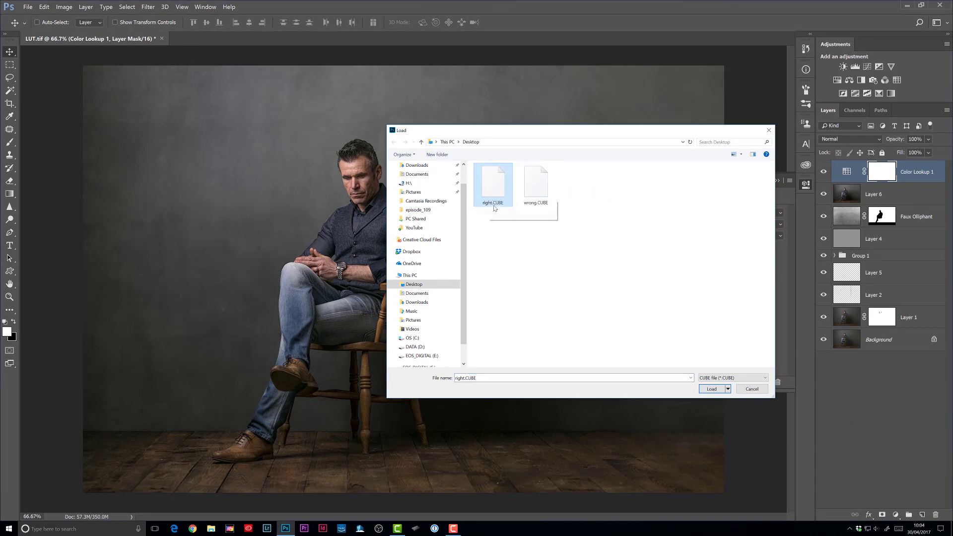
pyautogui.click(713, 389)
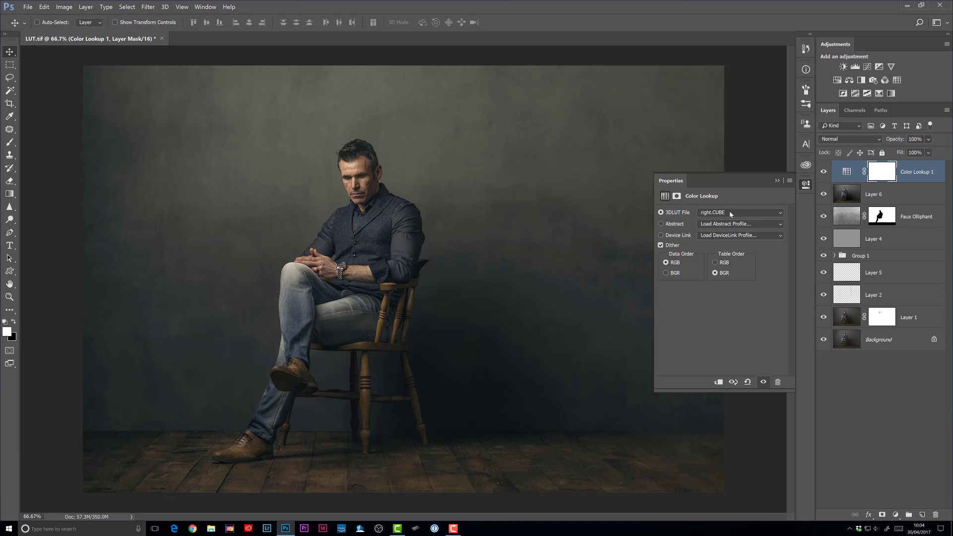
# - Collapse the Color Lookup Properties panel to view the full graded portrait
pyautogui.click(802, 186)
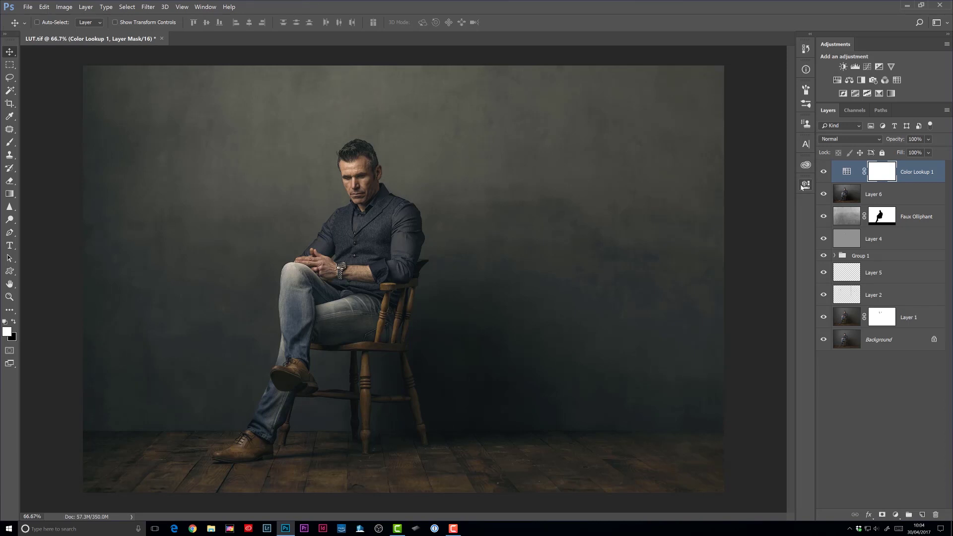